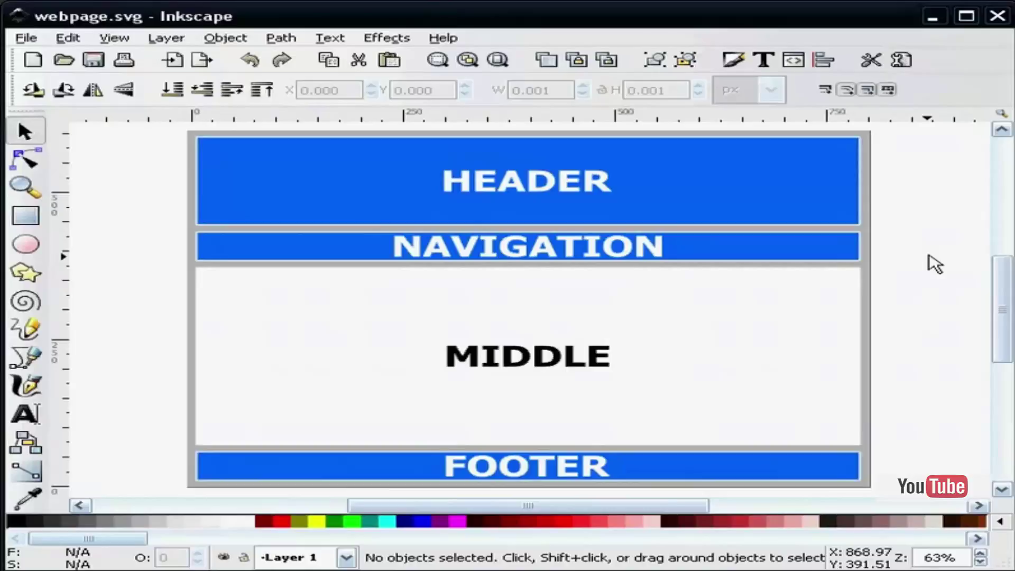
Open and review the document's page properties, then close them
click(26, 38)
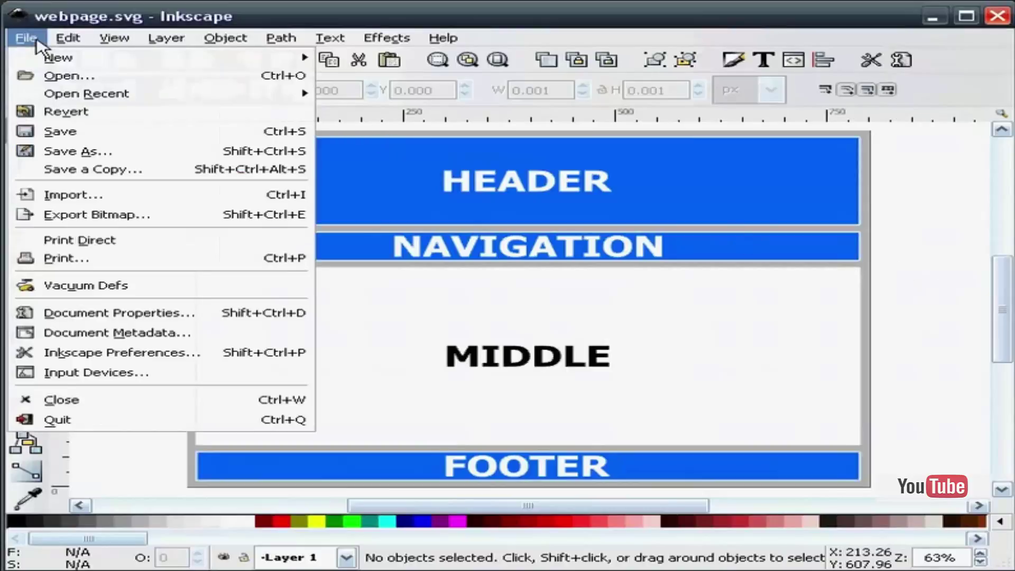
click(106, 313)
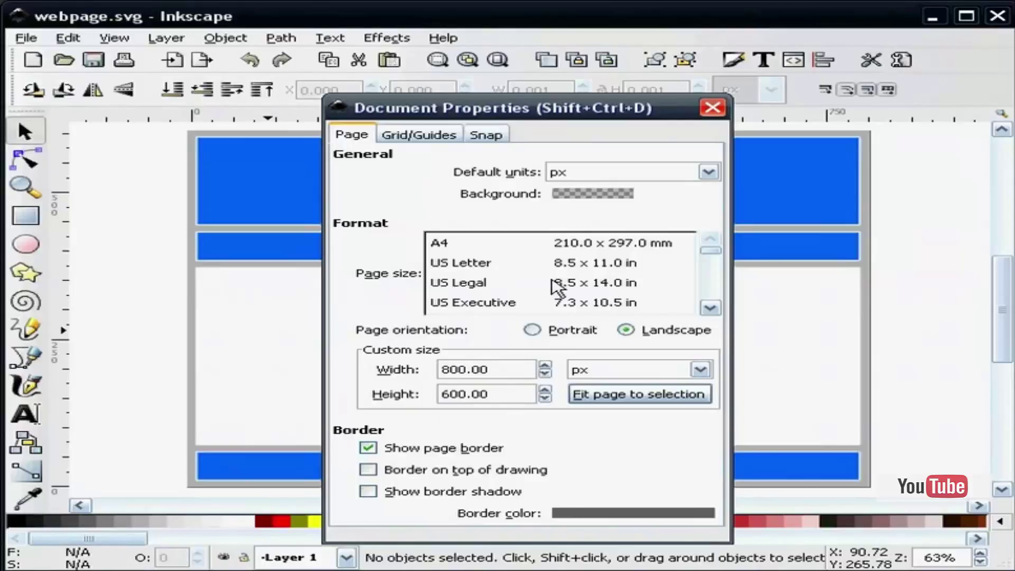
click(712, 108)
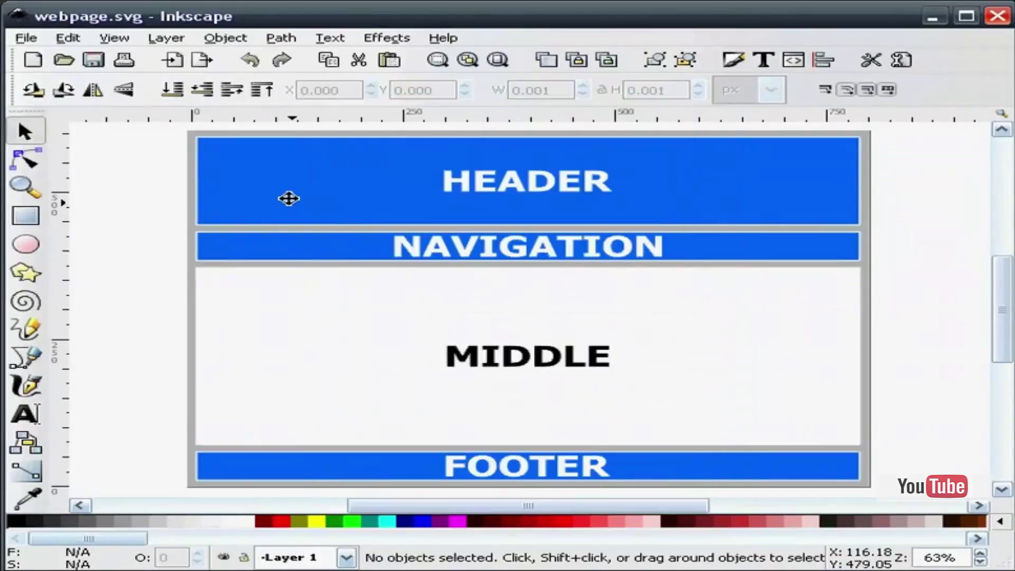
Shift the HEADER, grey background, NAVIGATION, MIDDLE and FOOTER sections around the page
drag(311, 191, 631, 215)
click(370, 179)
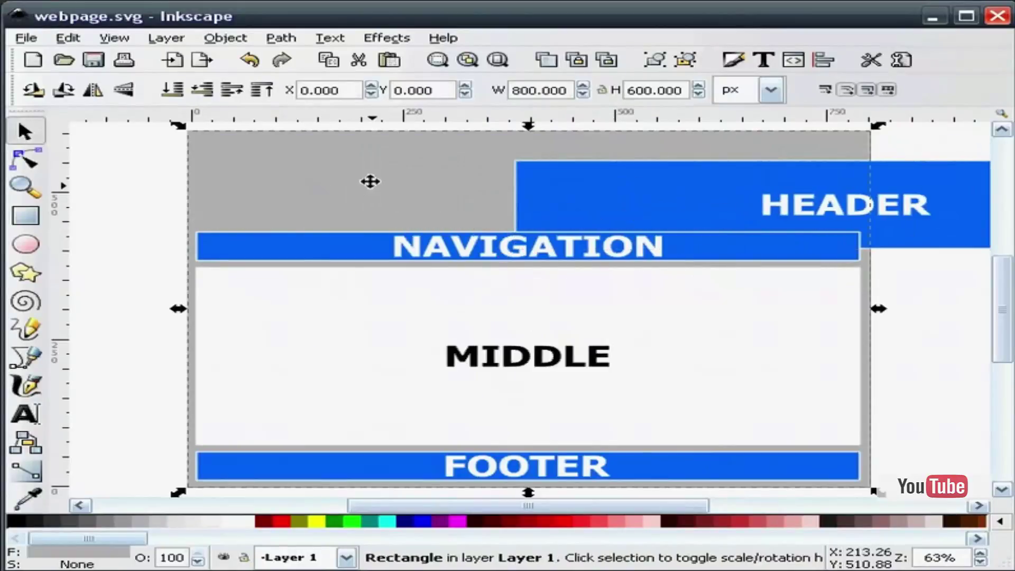
drag(370, 179, 272, 184)
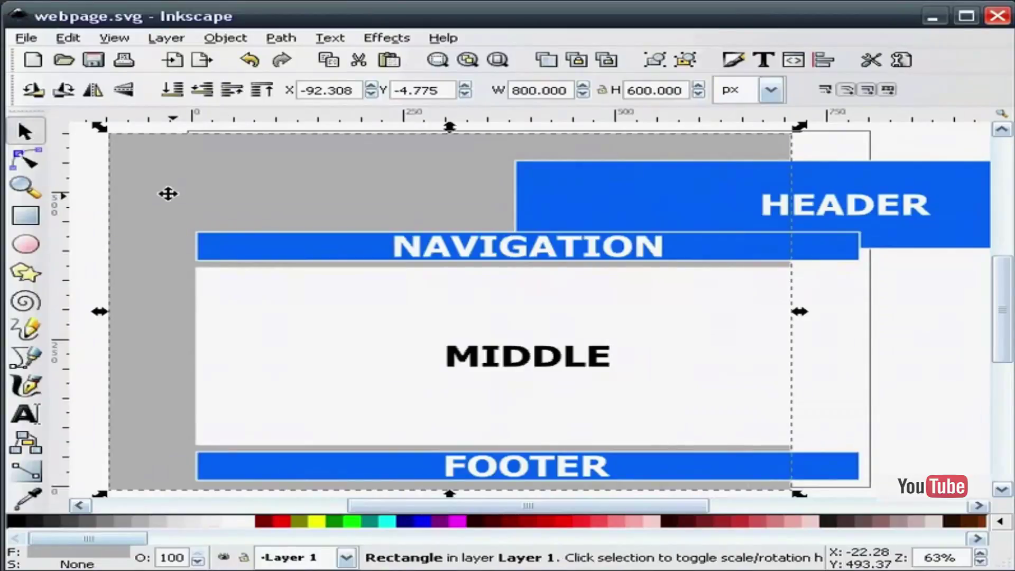
drag(630, 196, 279, 172)
drag(346, 201, 394, 188)
click(358, 249)
drag(358, 249, 337, 257)
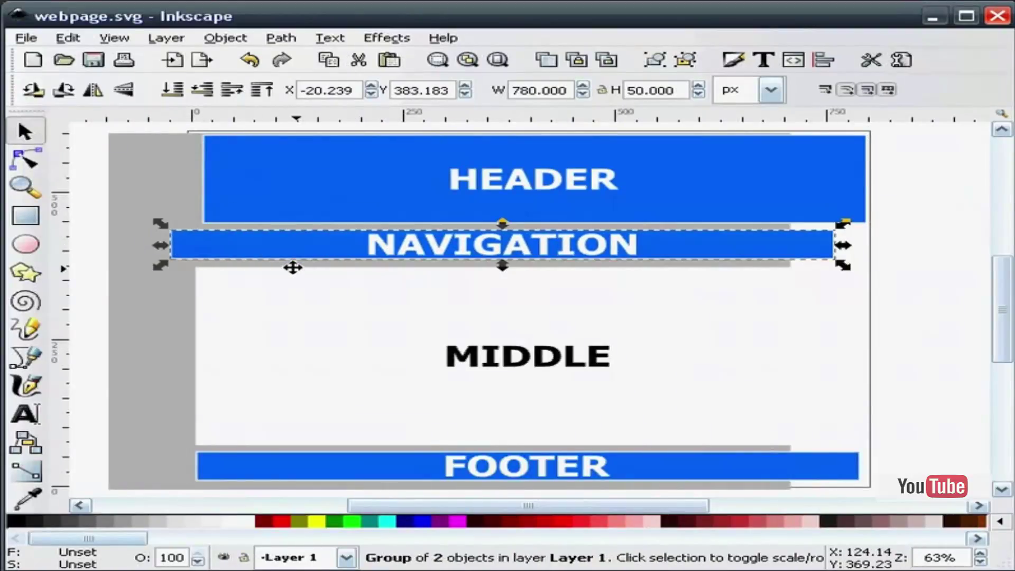
drag(404, 322, 373, 333)
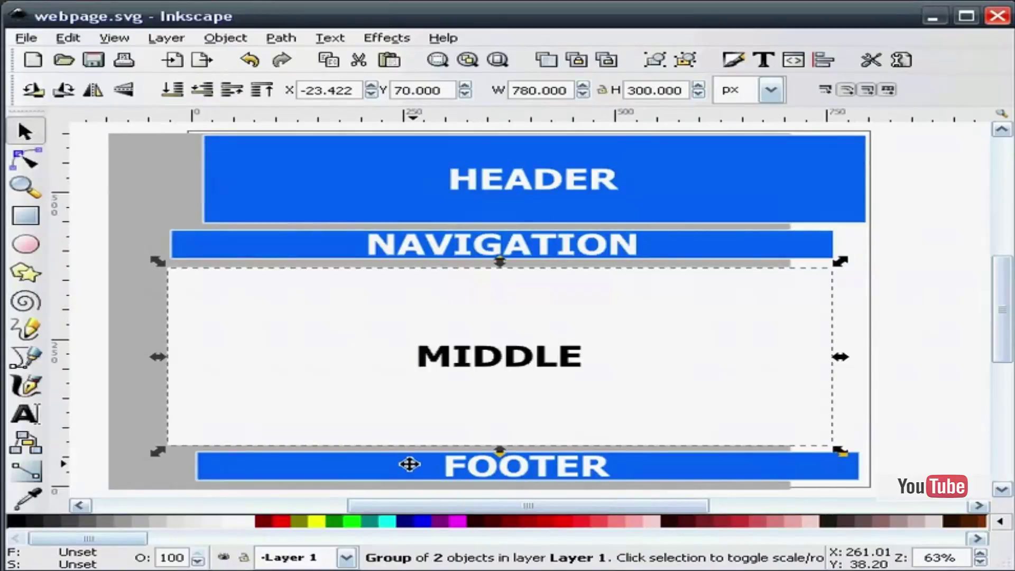
drag(410, 465, 381, 467)
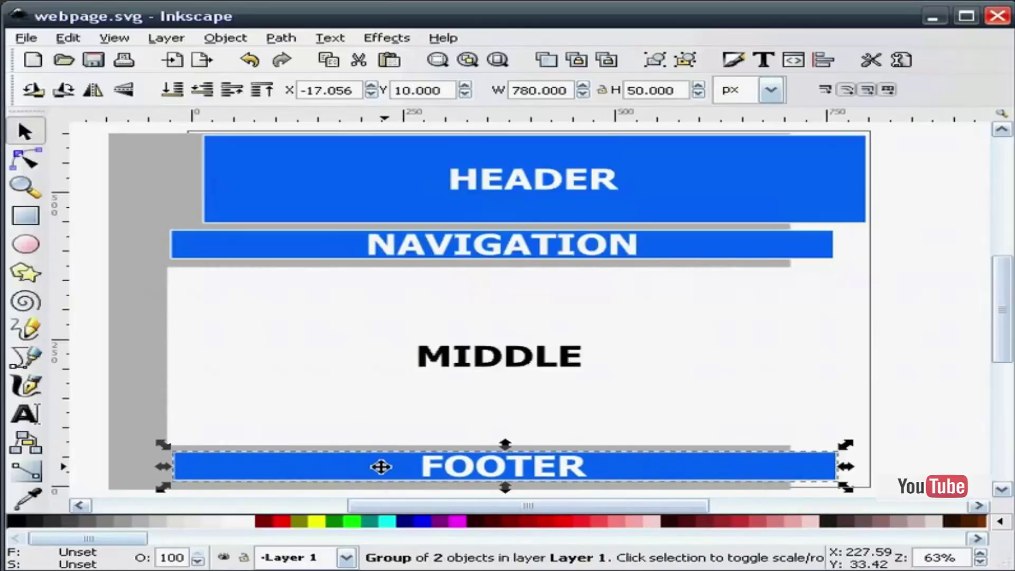
Undo the six moves to restore the original layout and deselect everything
click(257, 60)
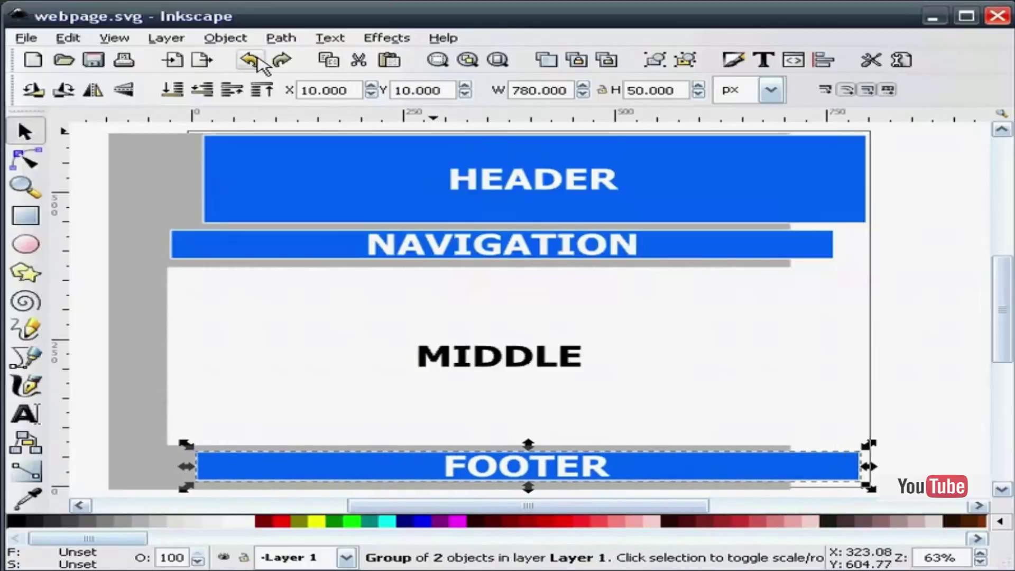
click(257, 60)
click(257, 60)
click(258, 60)
click(258, 60)
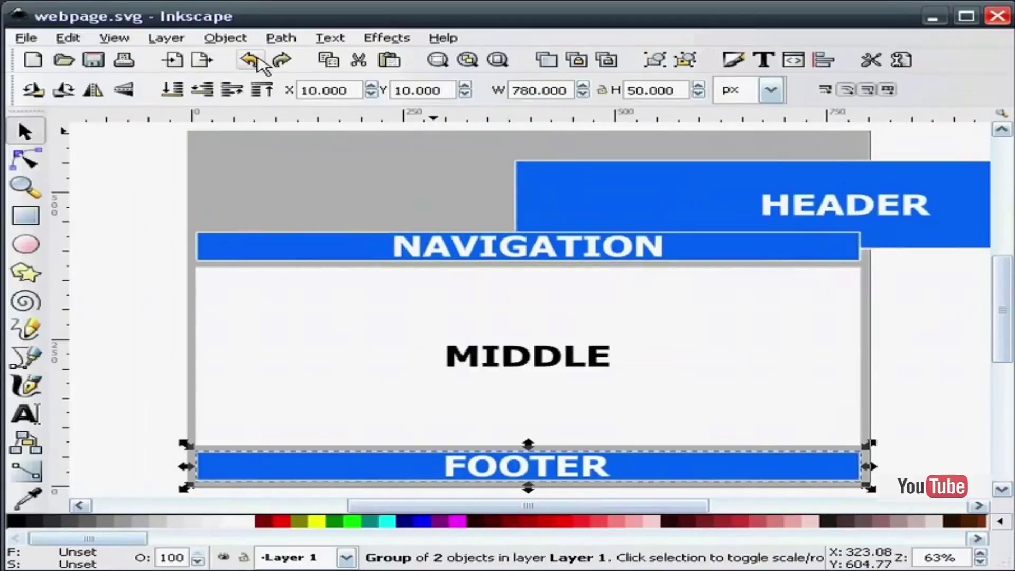
click(258, 60)
click(926, 349)
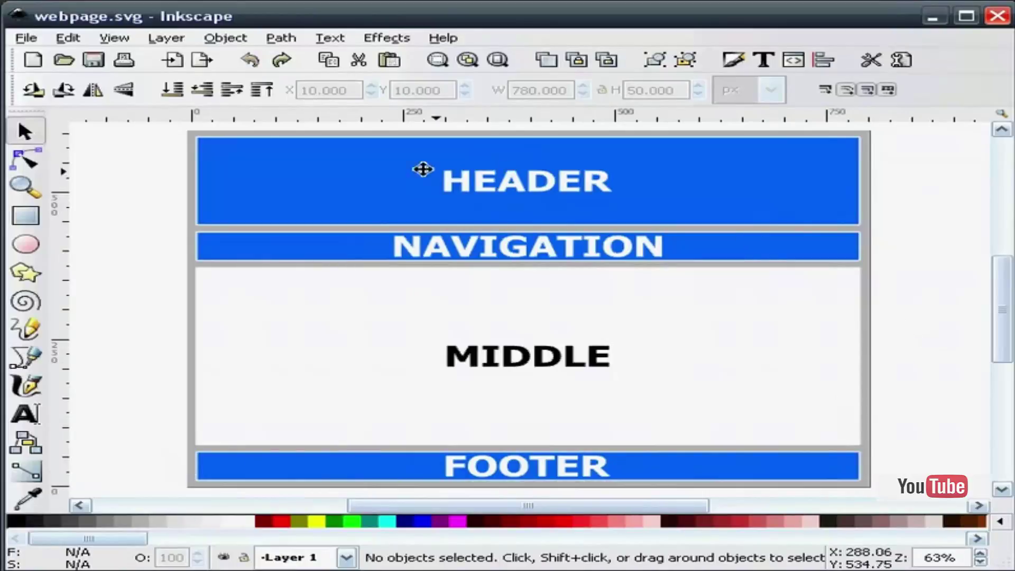
Add a new layer named 'slice' and confirm it in the layer list
click(168, 38)
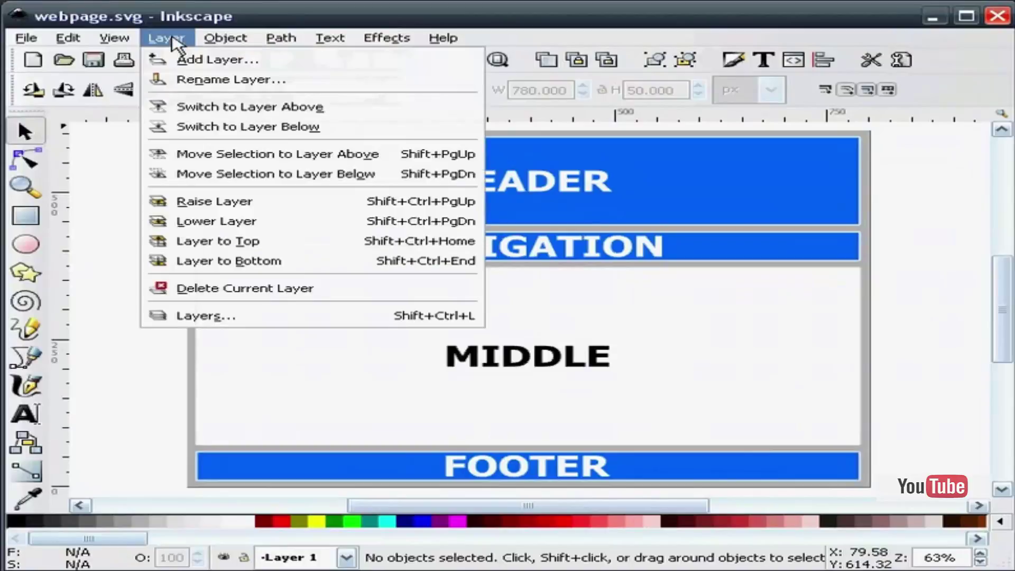
click(182, 60)
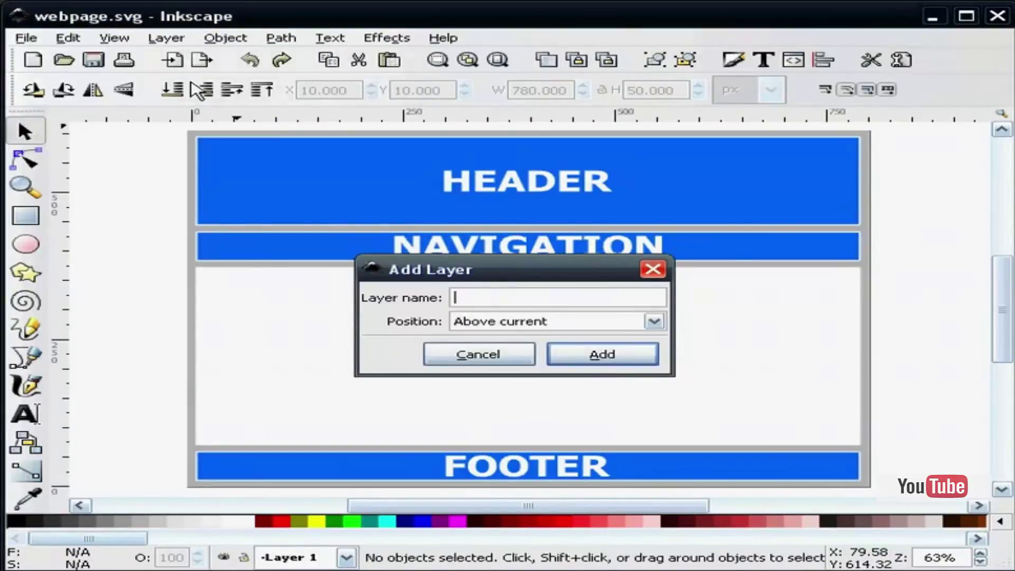
text(slice)
click(588, 357)
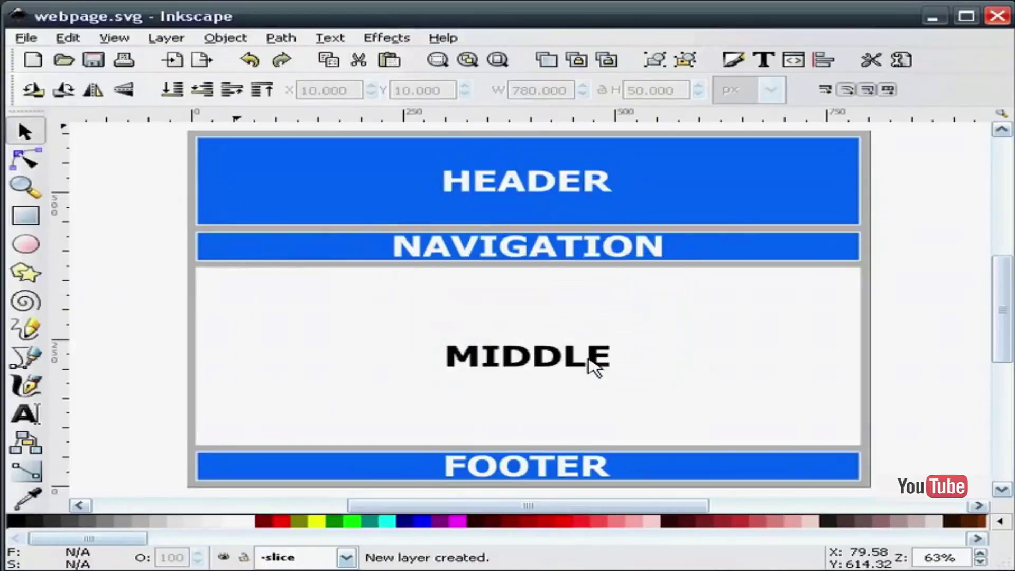
click(350, 560)
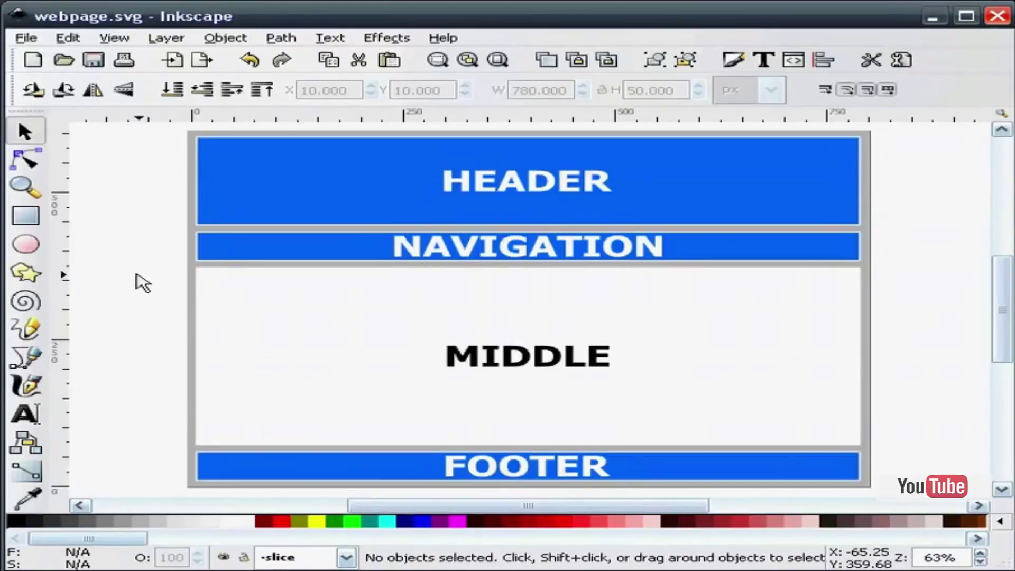
Draw a rectangle across the MIDDLE area and make its yellow fill semi-transparent (alpha about 121)
click(27, 217)
drag(123, 257, 739, 347)
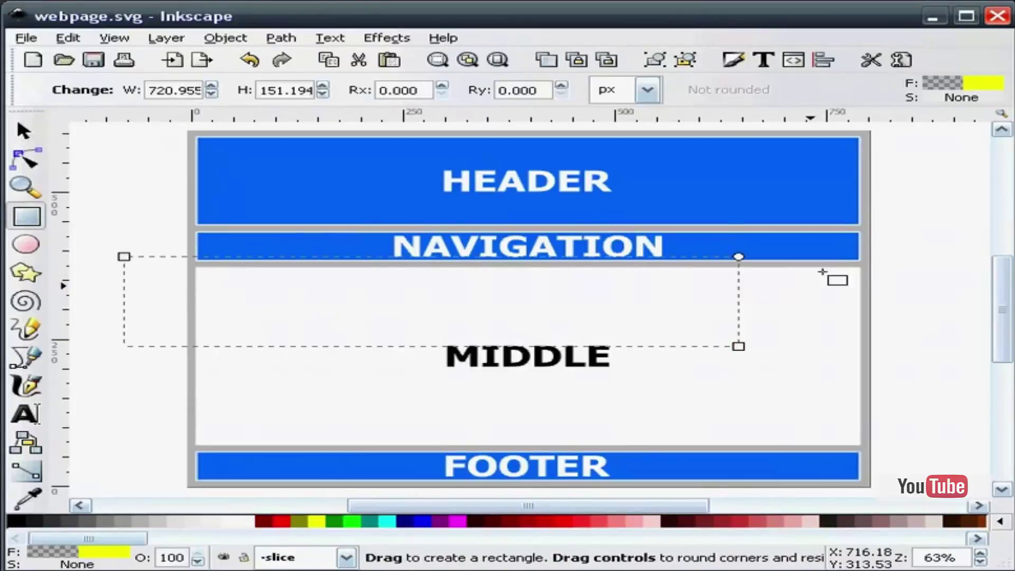
click(734, 60)
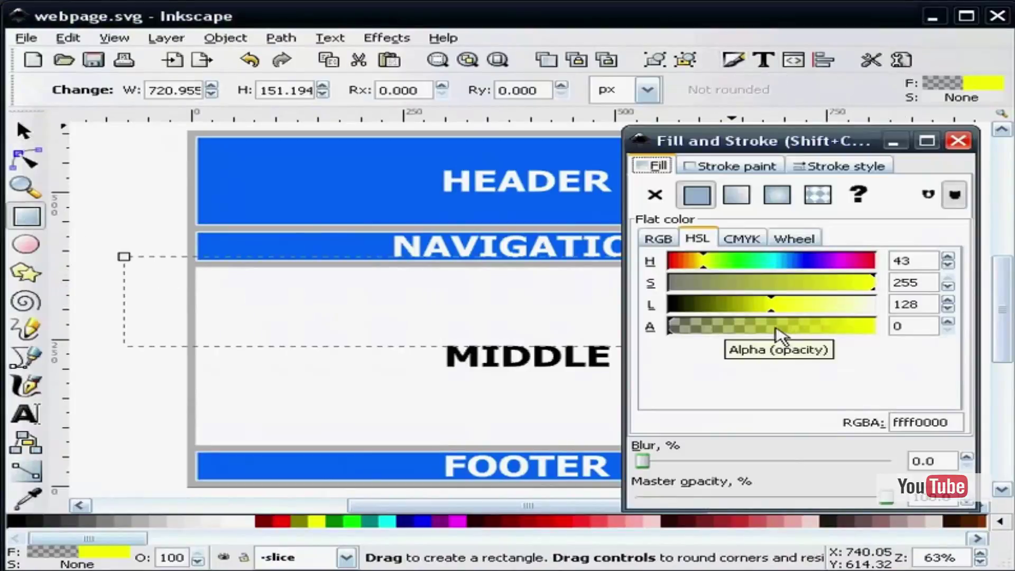
drag(779, 335, 767, 330)
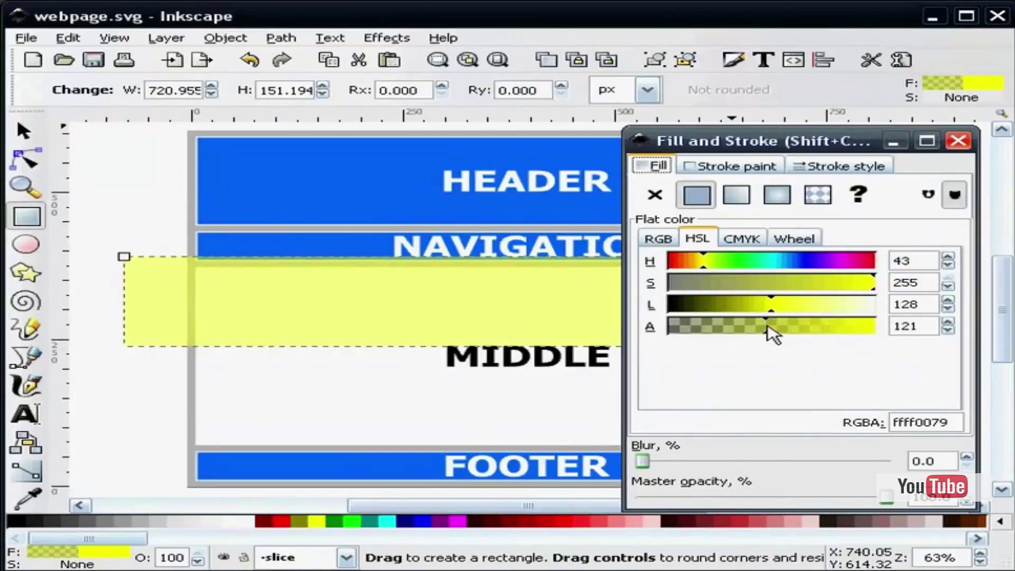
click(958, 141)
Move the yellow rectangle down so it overlaps the MIDDLE section
click(25, 133)
click(90, 154)
drag(219, 291, 214, 325)
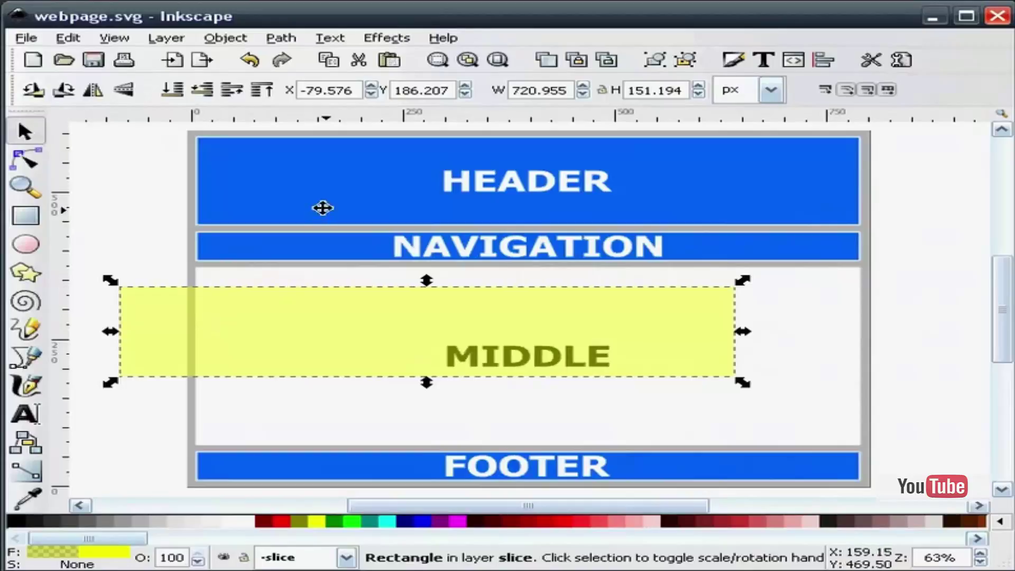
Read the header, navigation and footer group positions, then select the yellow rectangle
click(324, 191)
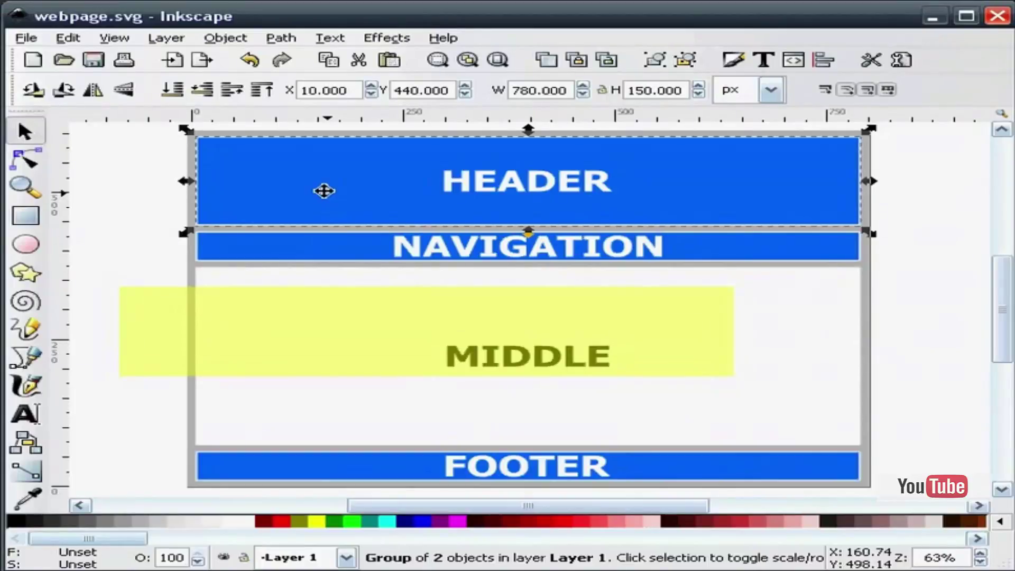
click(339, 242)
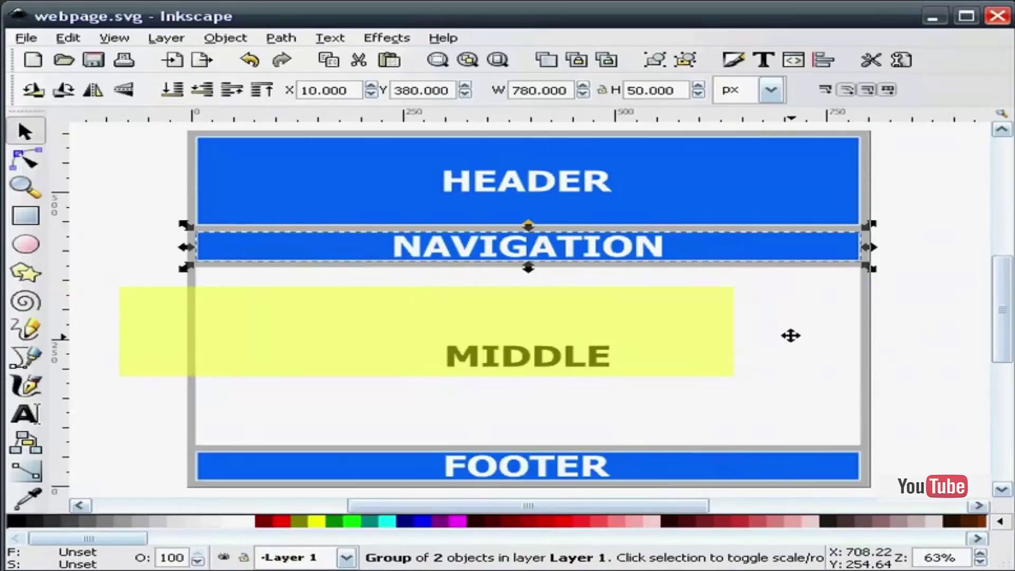
click(690, 466)
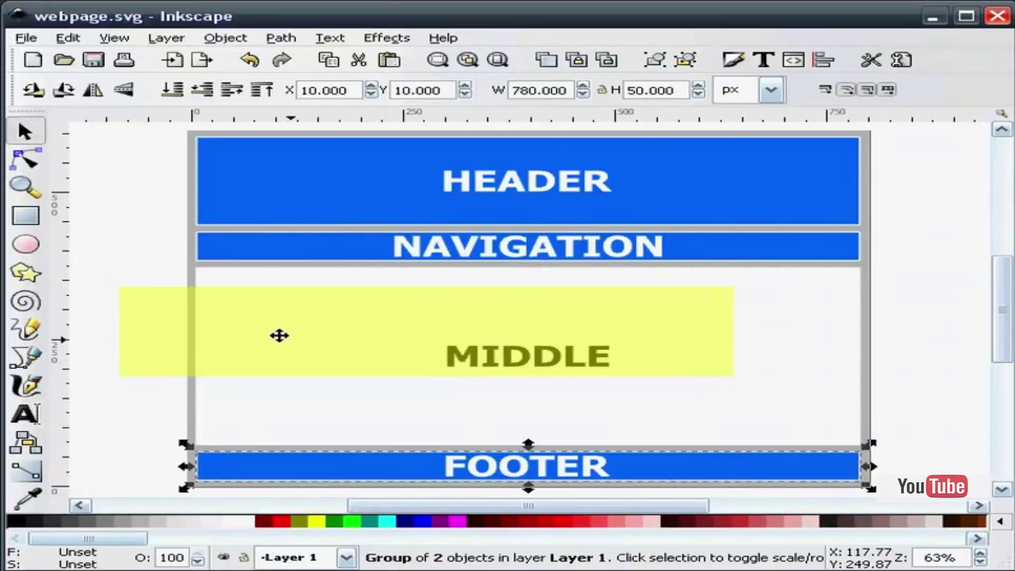
click(158, 328)
Resize the yellow rectangle to 800 × 160 px and move it over the HEADER
mouse_move(159, 329)
mouse_down()
mouse_move(195, 311)
mouse_move(145, 334)
mouse_up()
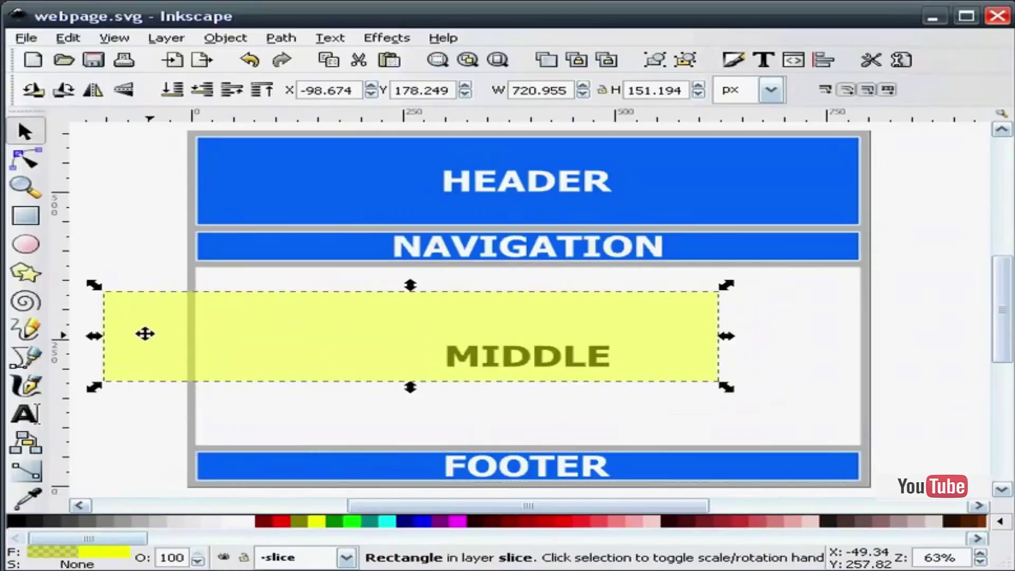
double_click(555, 91)
text(800)
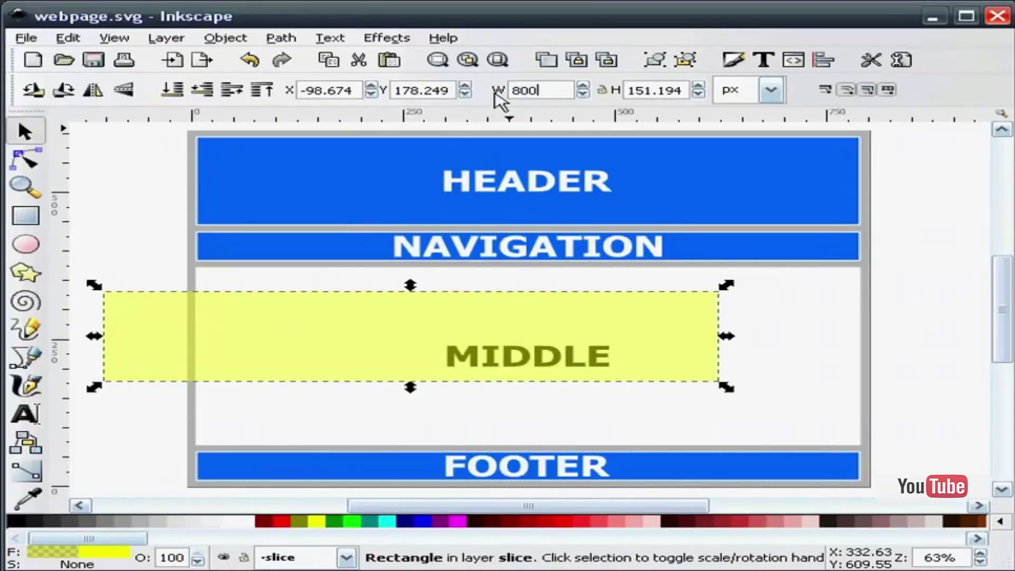
key(Return)
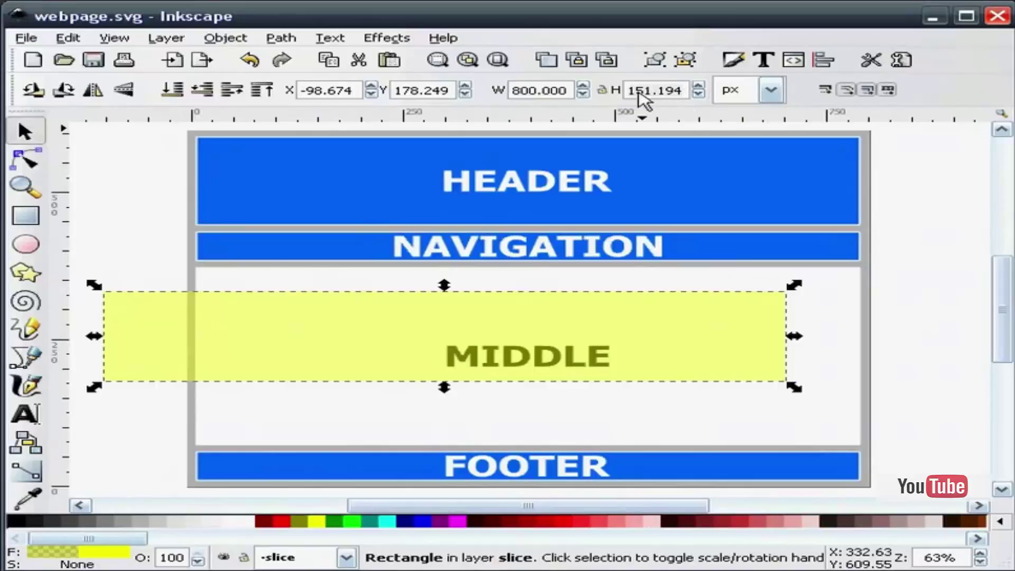
click(681, 89)
drag(678, 91, 622, 90)
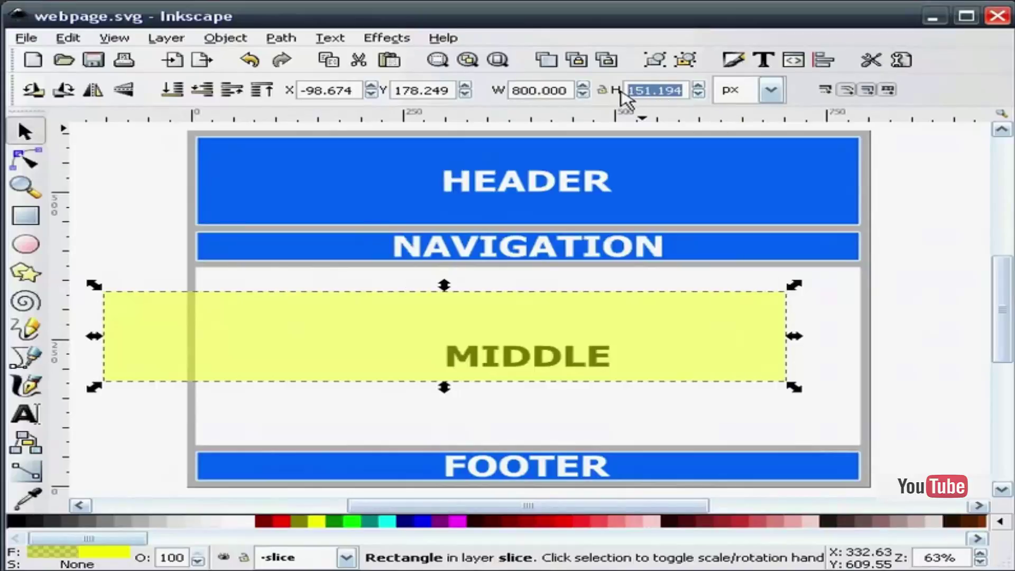
text(160)
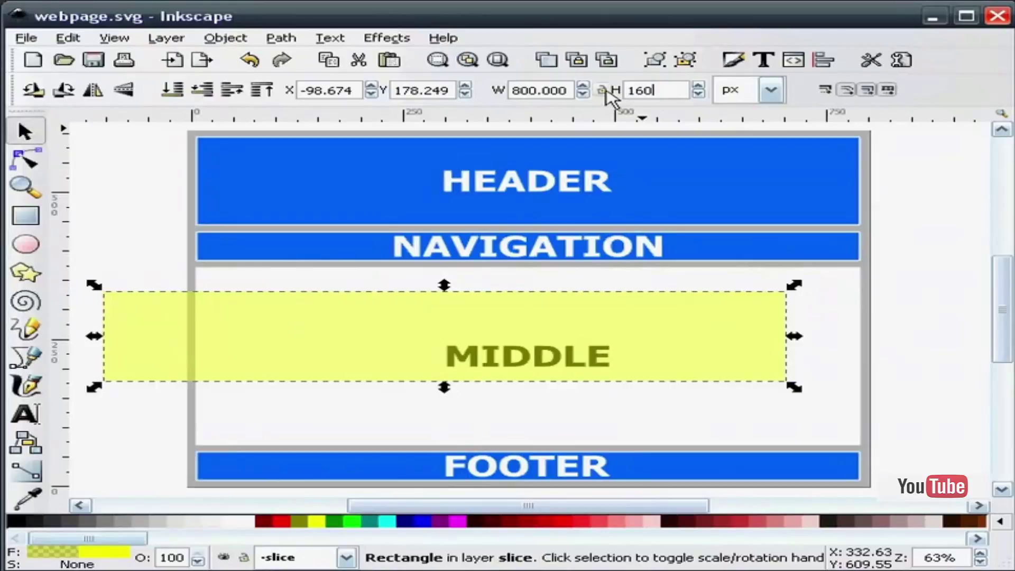
key(Return)
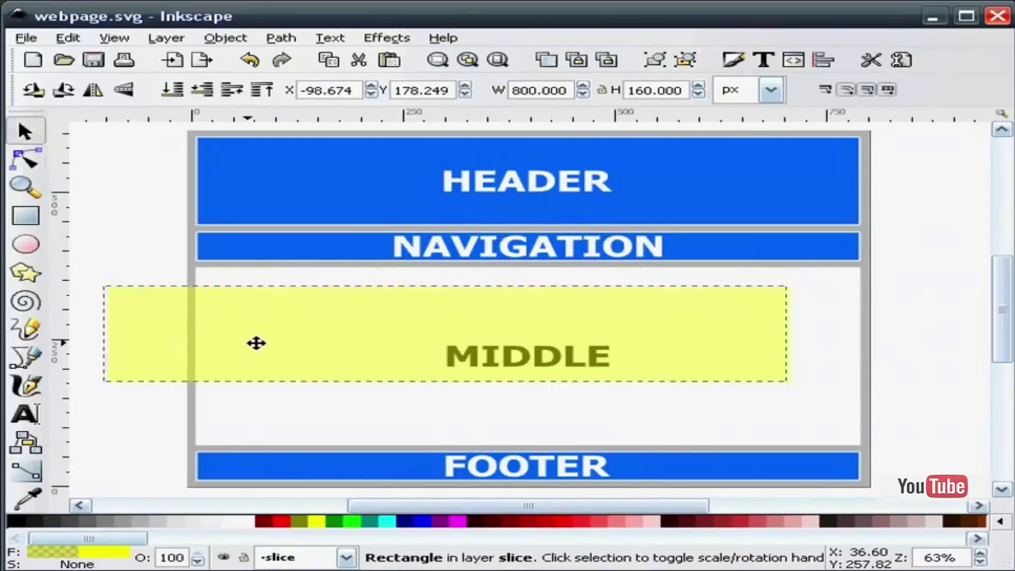
drag(256, 342, 295, 200)
Align the rectangle to the page, centred horizontally with tops flush, covering HEADER exactly
click(825, 60)
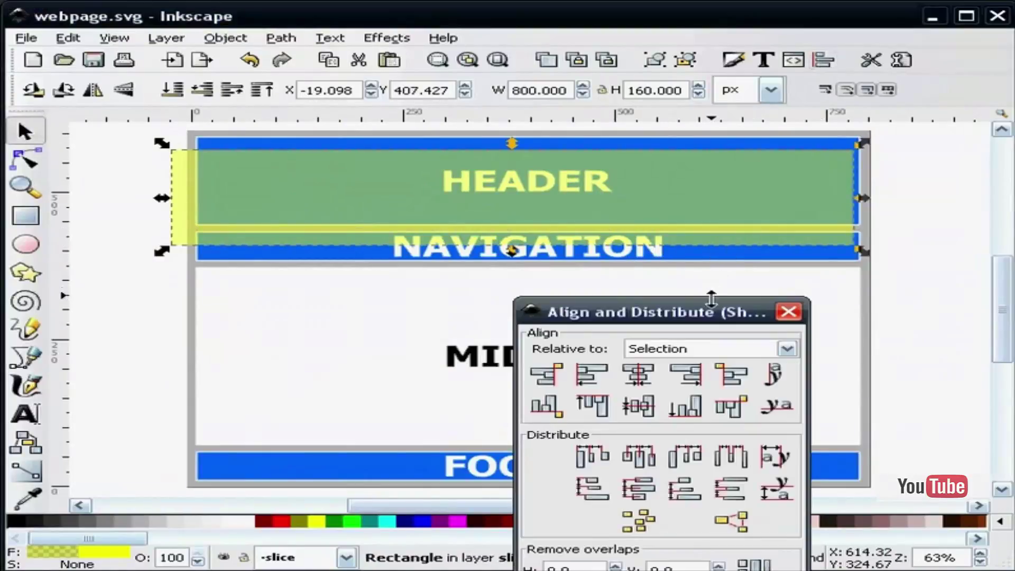
drag(710, 315, 863, 163)
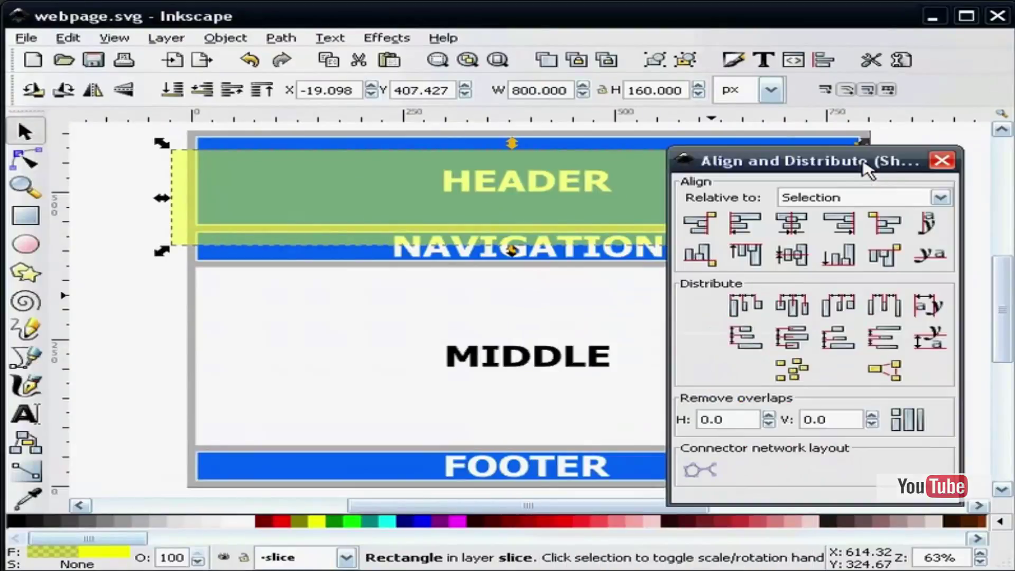
click(857, 199)
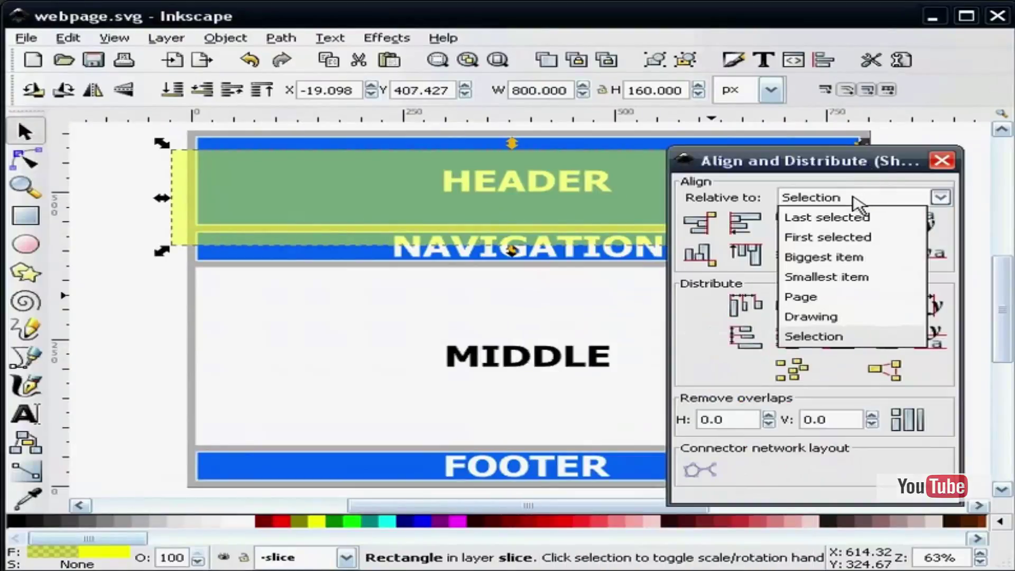
click(844, 295)
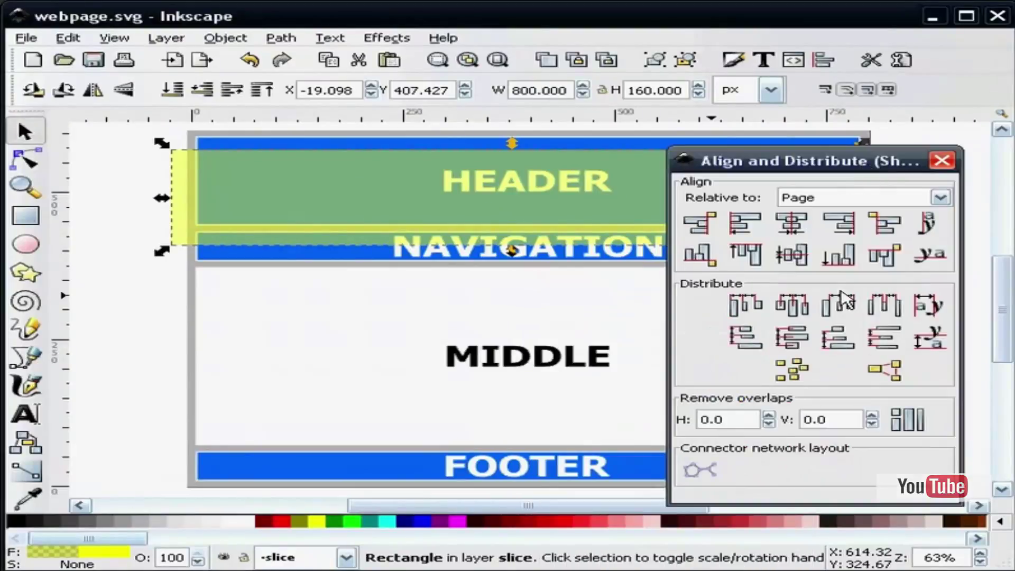
click(797, 226)
click(746, 256)
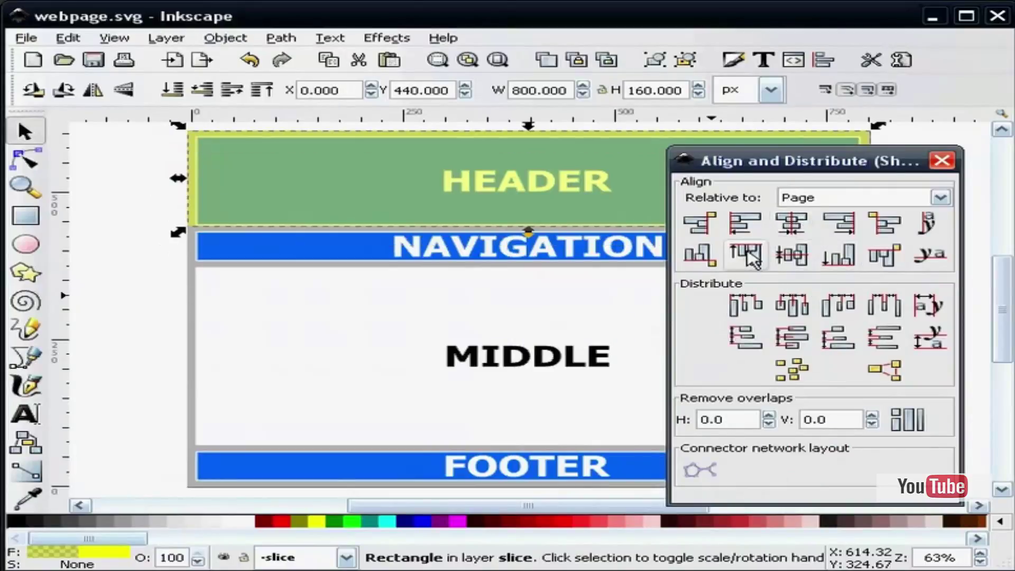
click(943, 160)
click(934, 181)
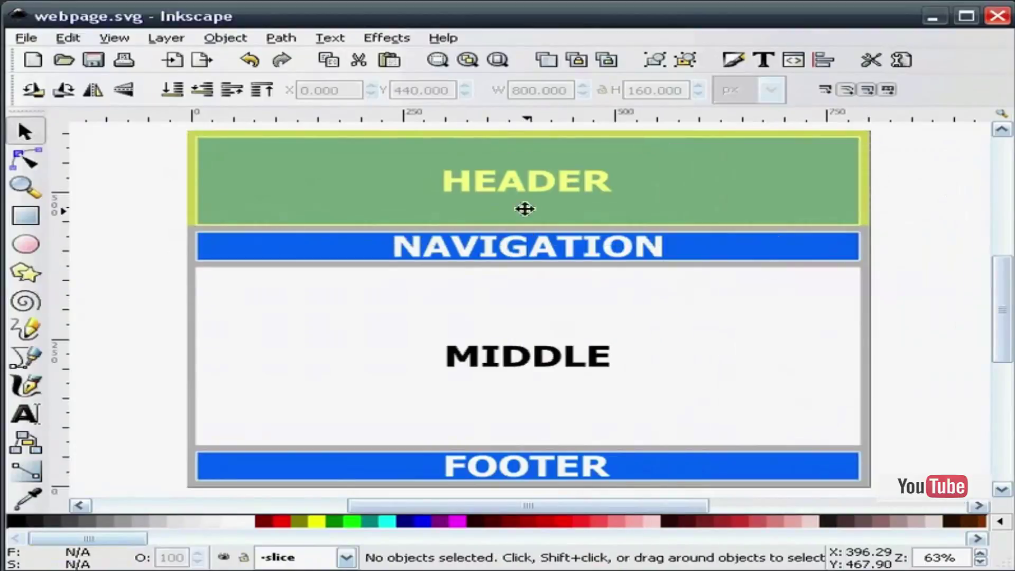
click(346, 179)
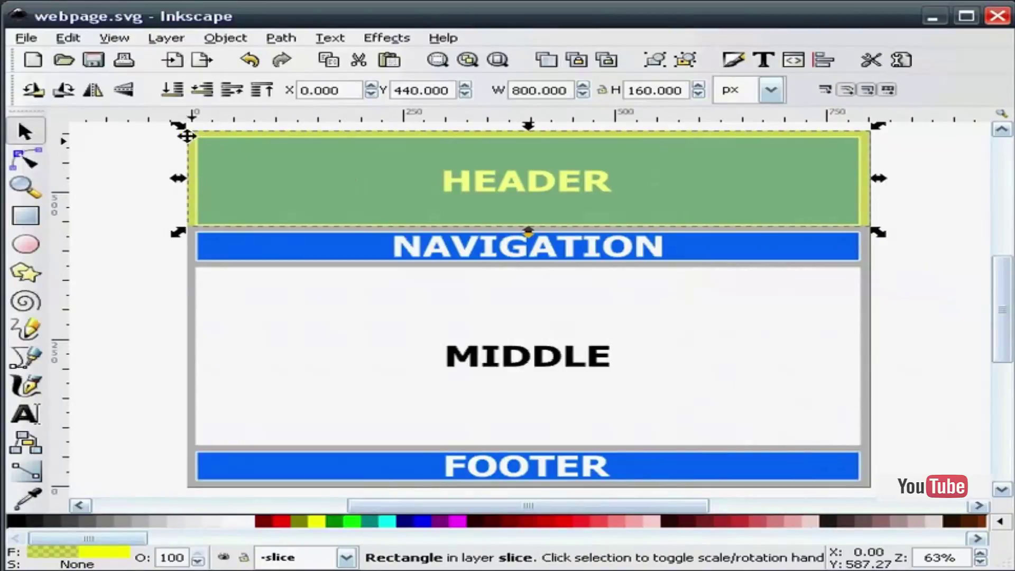
click(132, 224)
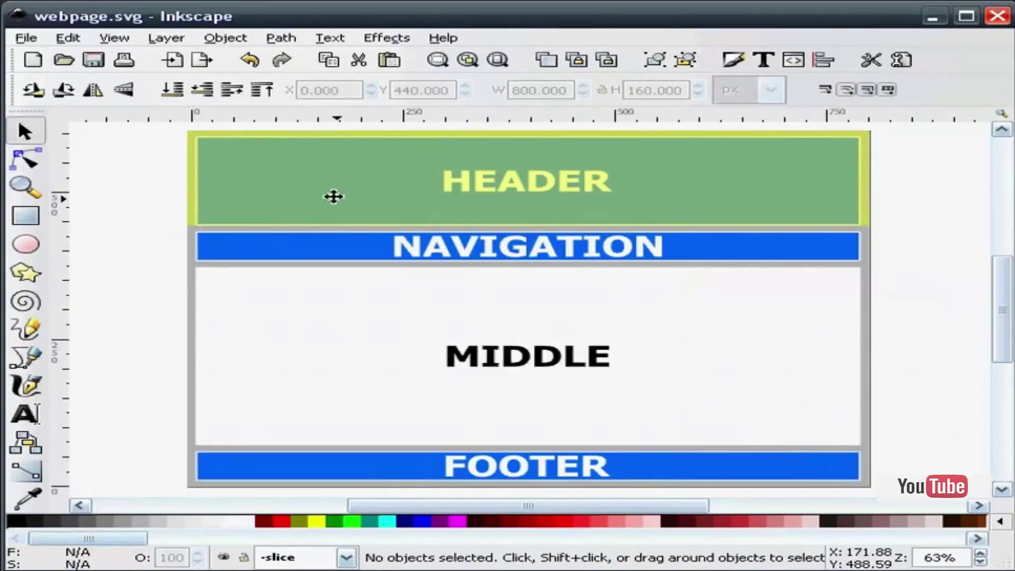
Duplicate the header slice, move the copy down, and set its height to 70 px
click(396, 199)
right_click(395, 199)
click(485, 323)
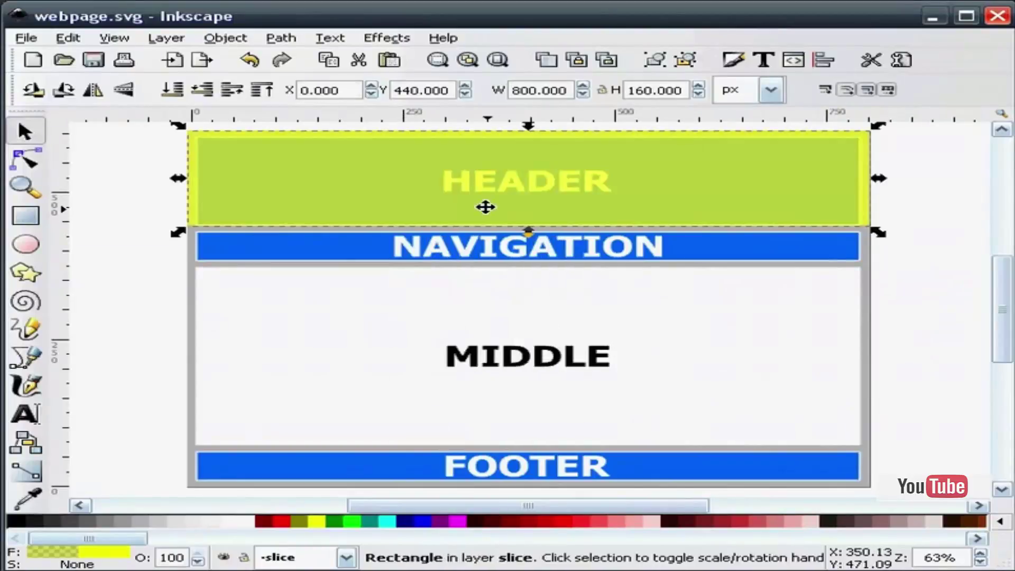
drag(487, 206, 496, 365)
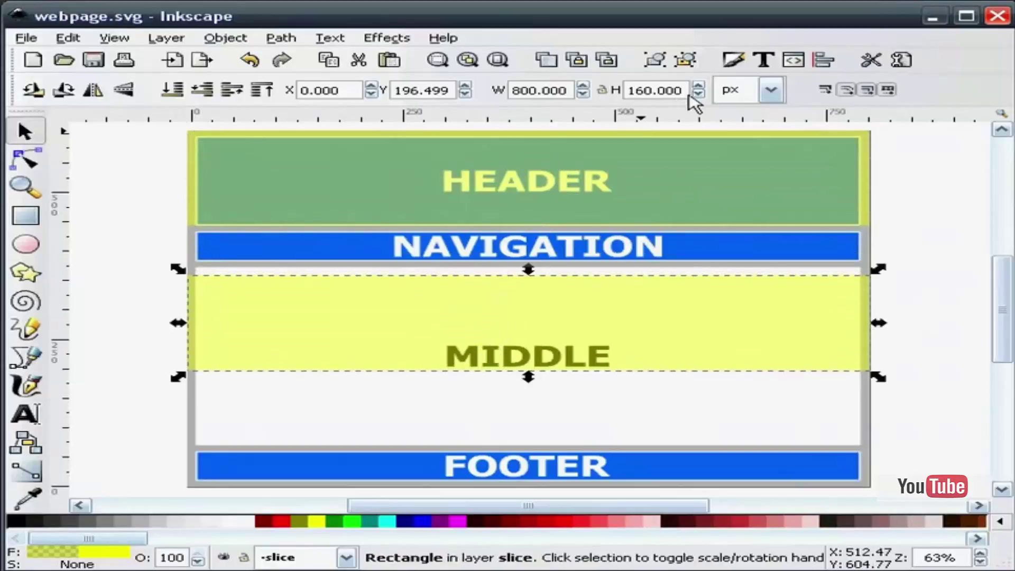
drag(681, 91, 619, 92)
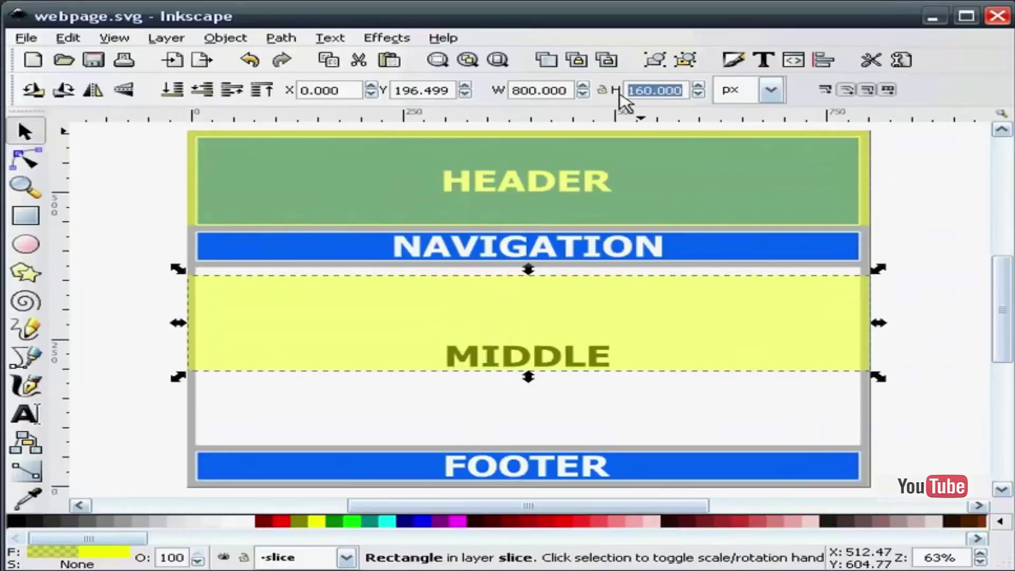
text(70)
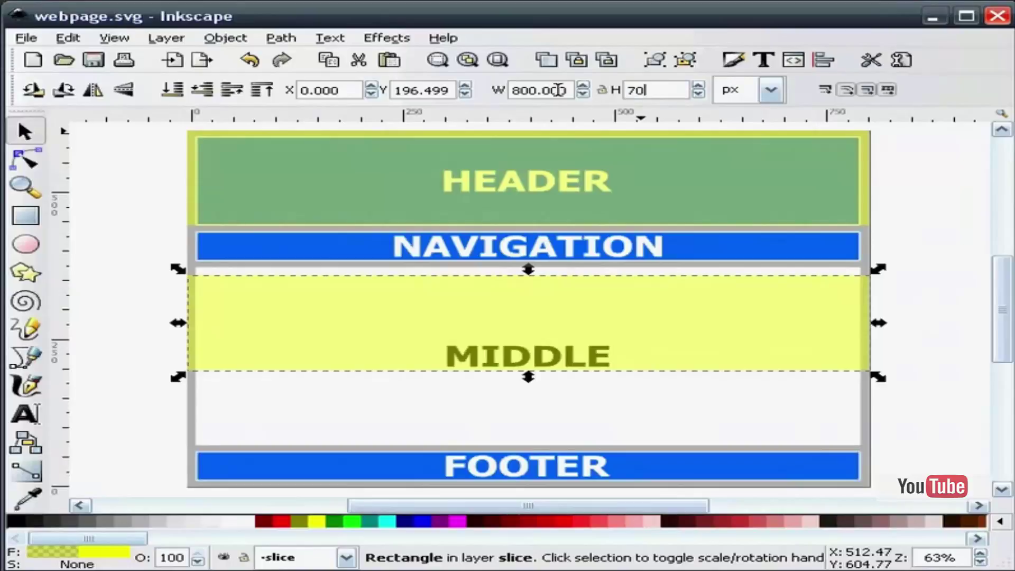
key(Return)
key(Escape)
Align the 70 px slice's top to the header slice's bottom, relative to last selected
click(290, 349)
shift+click(346, 188)
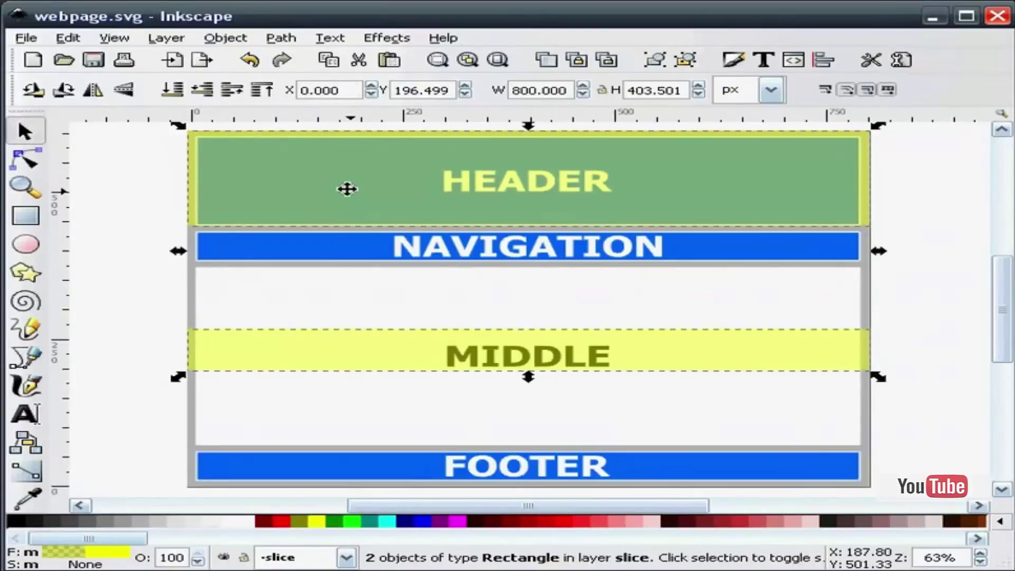
click(835, 58)
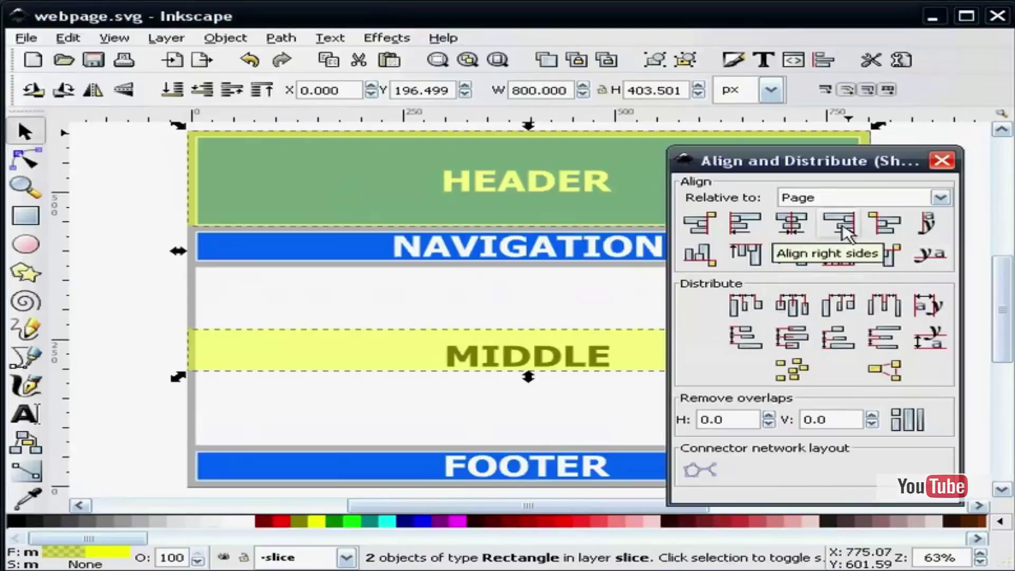
click(834, 199)
click(830, 218)
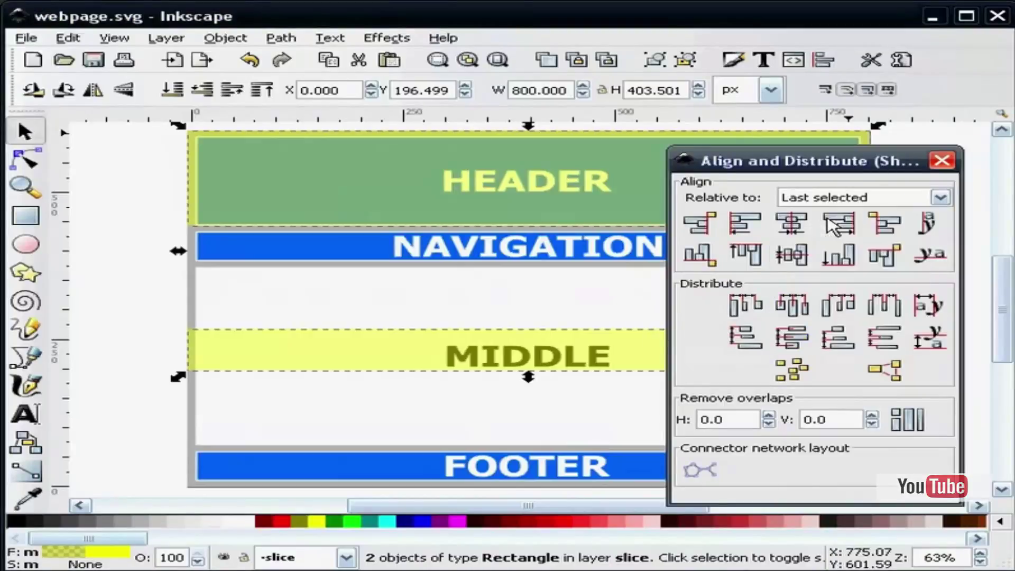
click(884, 255)
click(942, 161)
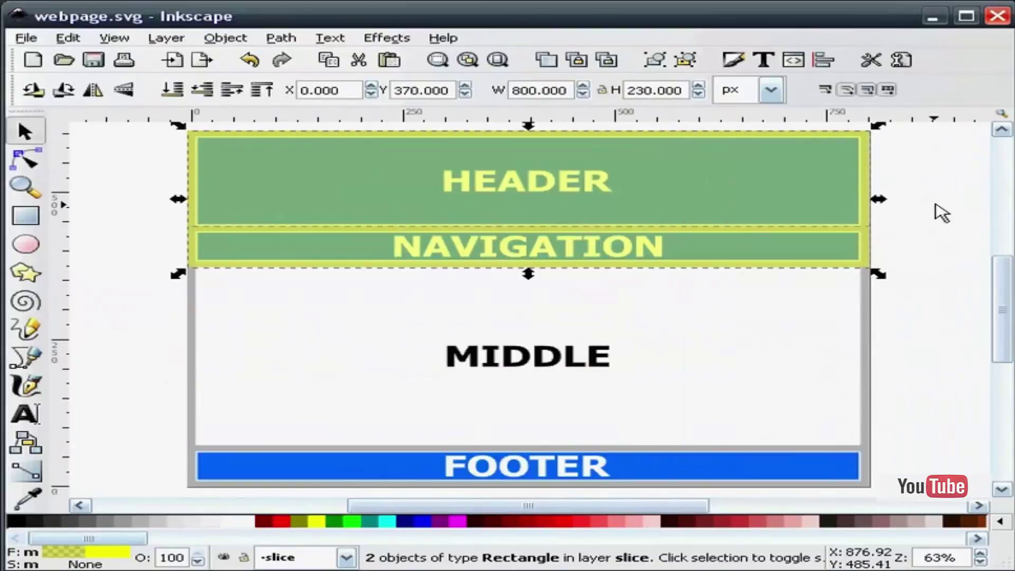
click(926, 240)
Duplicate the navigation slice, move the copy down, and set its height to 30 px
click(684, 251)
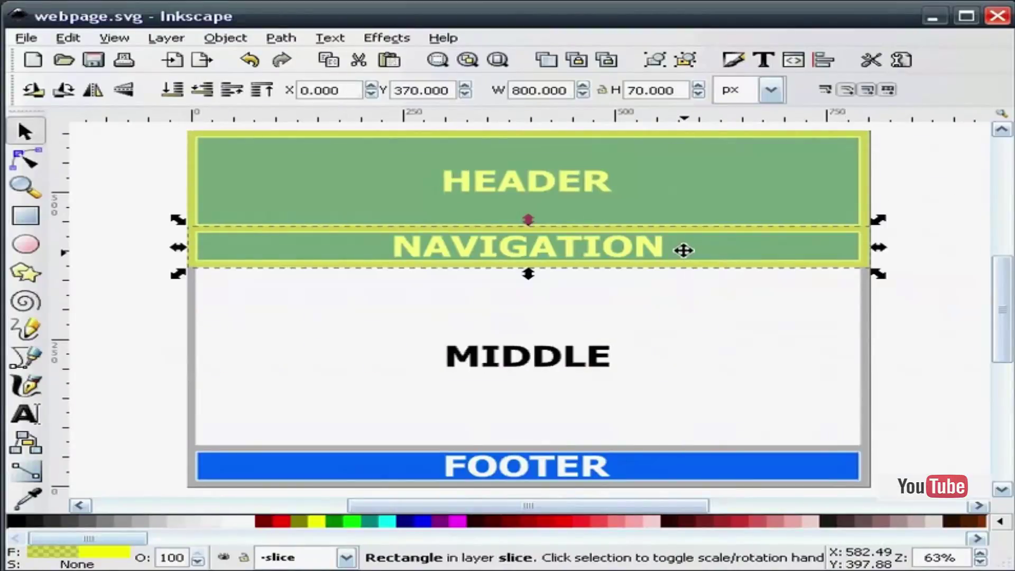
right_click(682, 251)
click(751, 379)
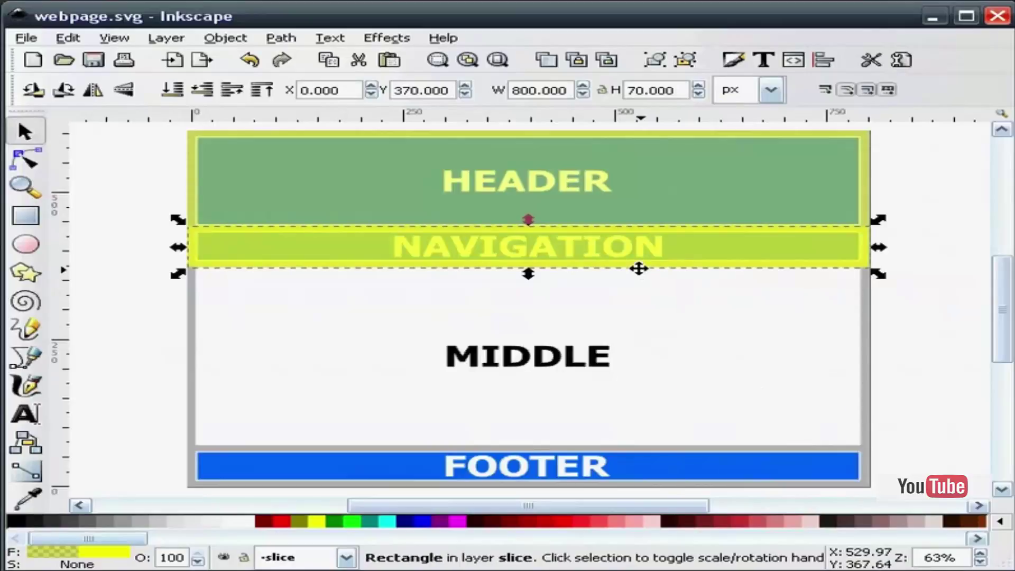
drag(633, 252, 637, 306)
drag(675, 93, 617, 93)
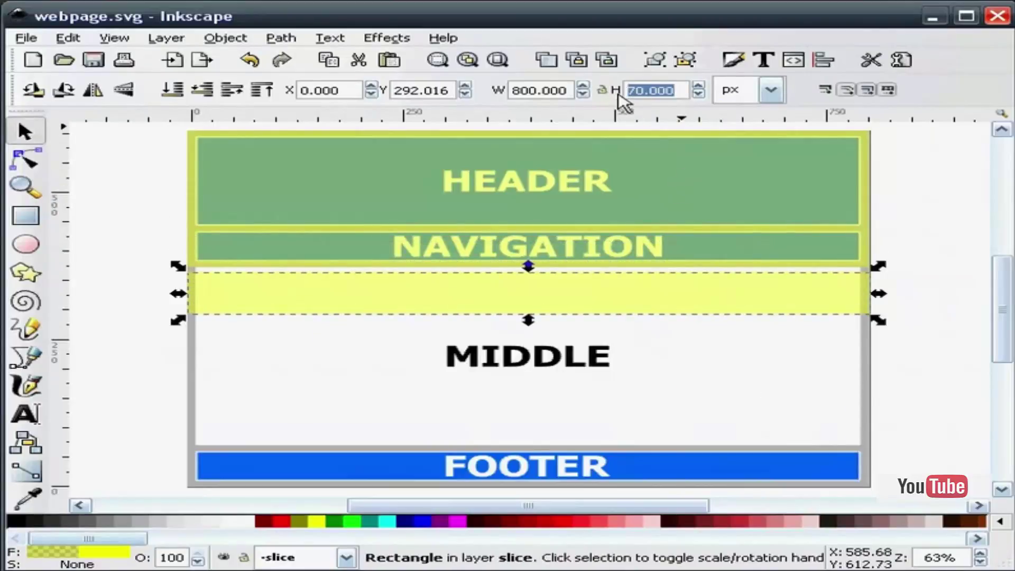
text(30)
key(Return)
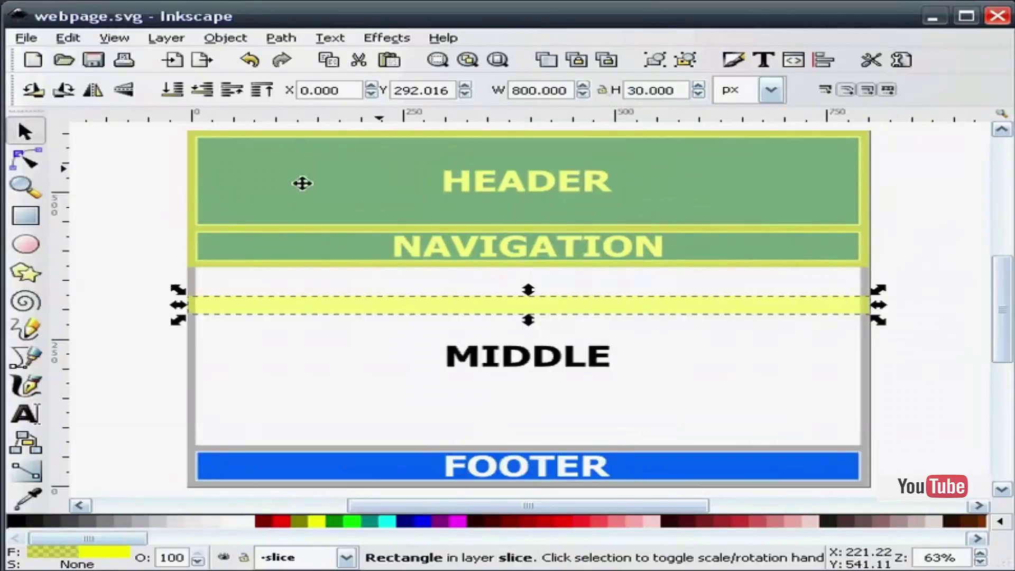
key(Escape)
Align the 30 px slice's top to the navigation slice's bottom
click(256, 303)
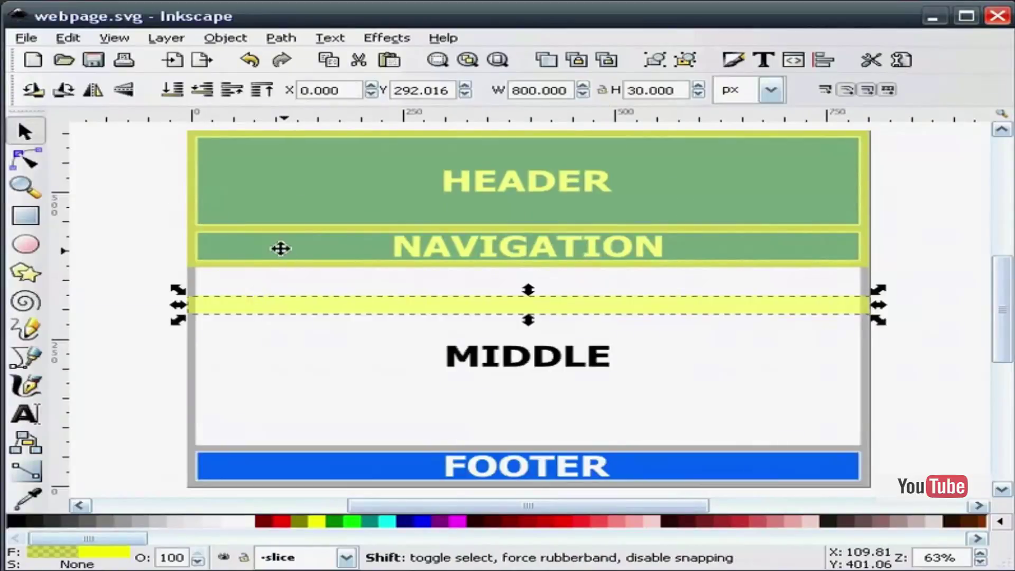
shift+click(282, 249)
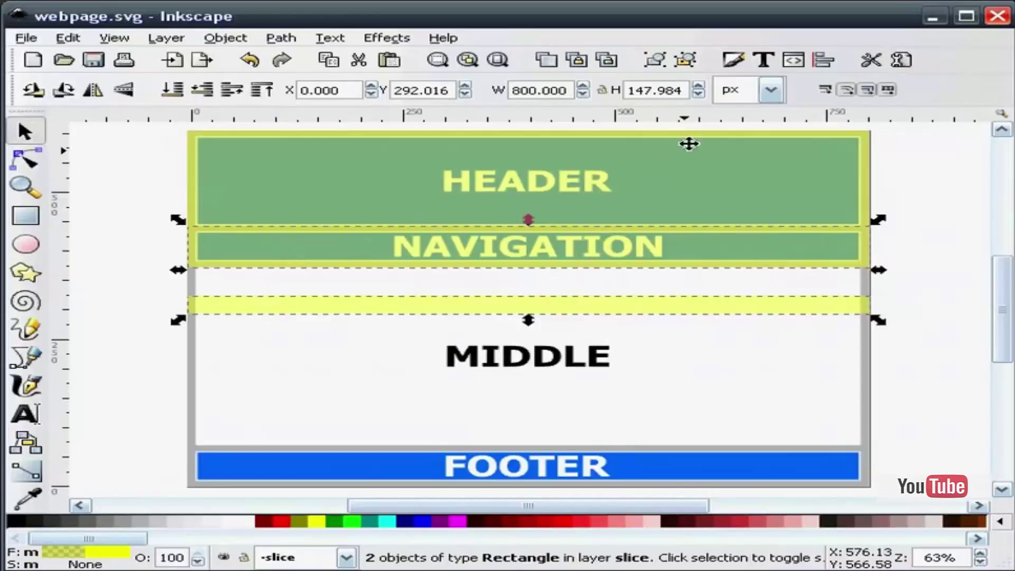
click(829, 62)
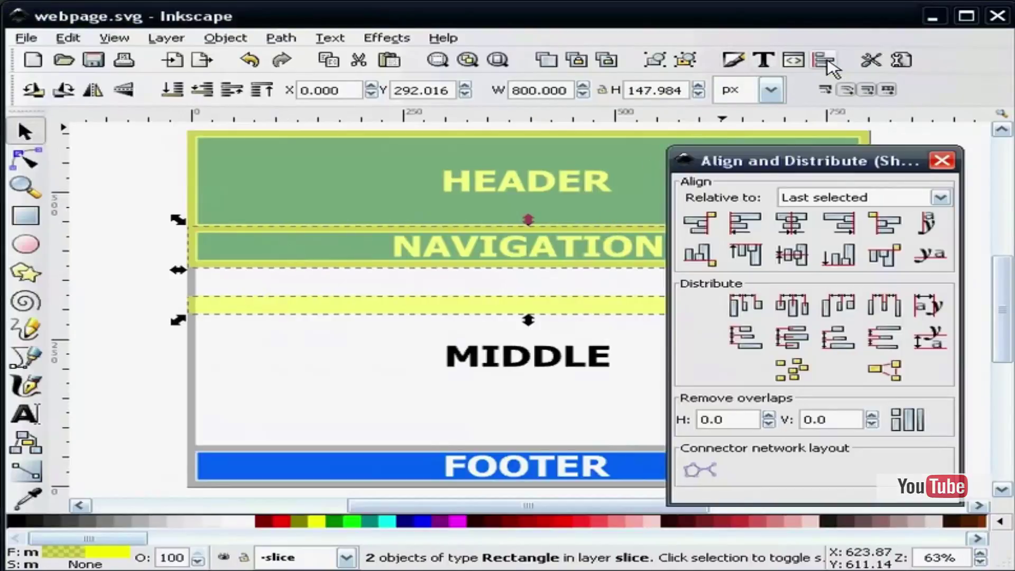
click(895, 257)
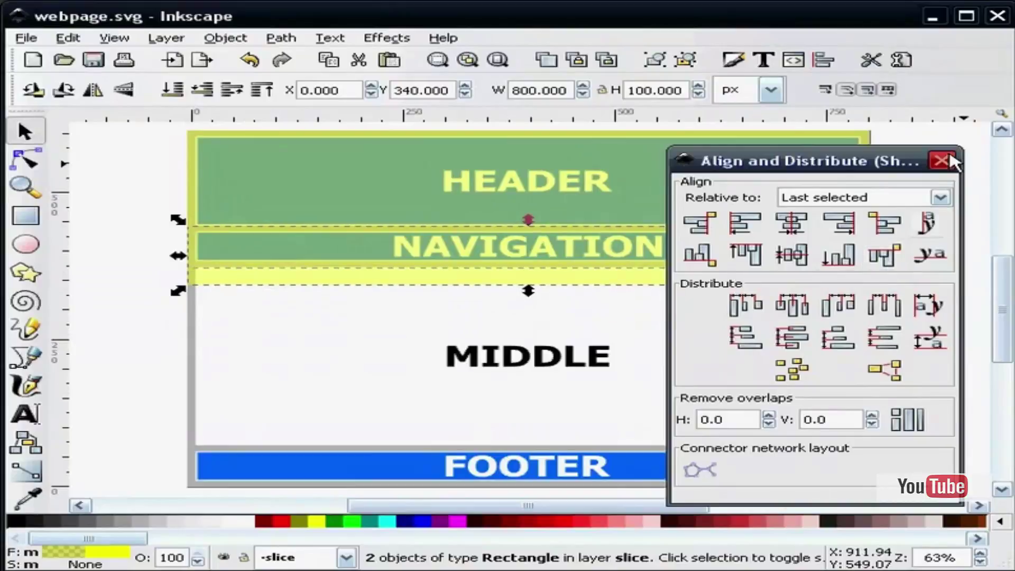
click(942, 161)
key(Escape)
click(717, 243)
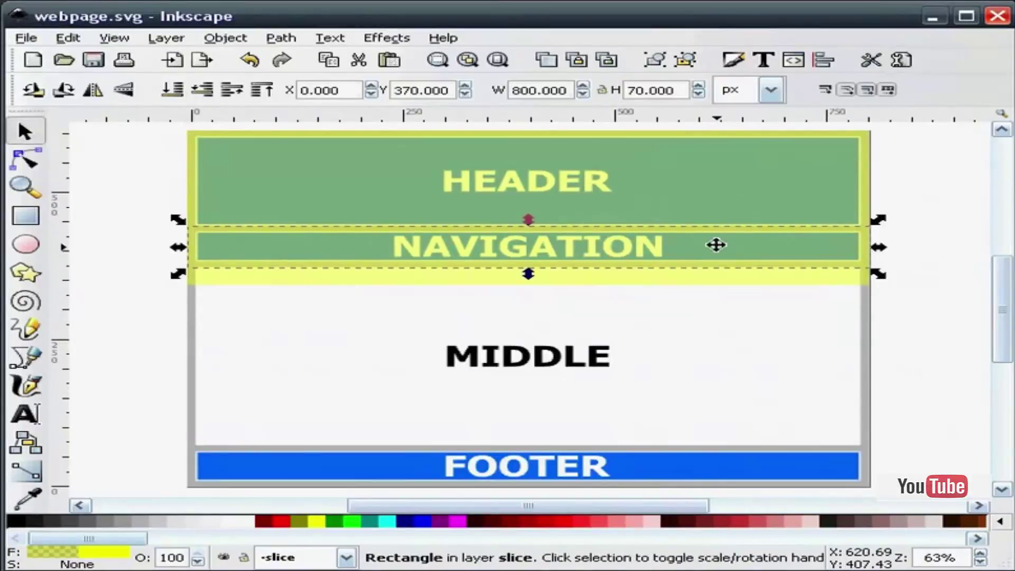
Duplicate the navigation slice and align the copy to the page's bottom edge over FOOTER
right_click(718, 245)
click(780, 371)
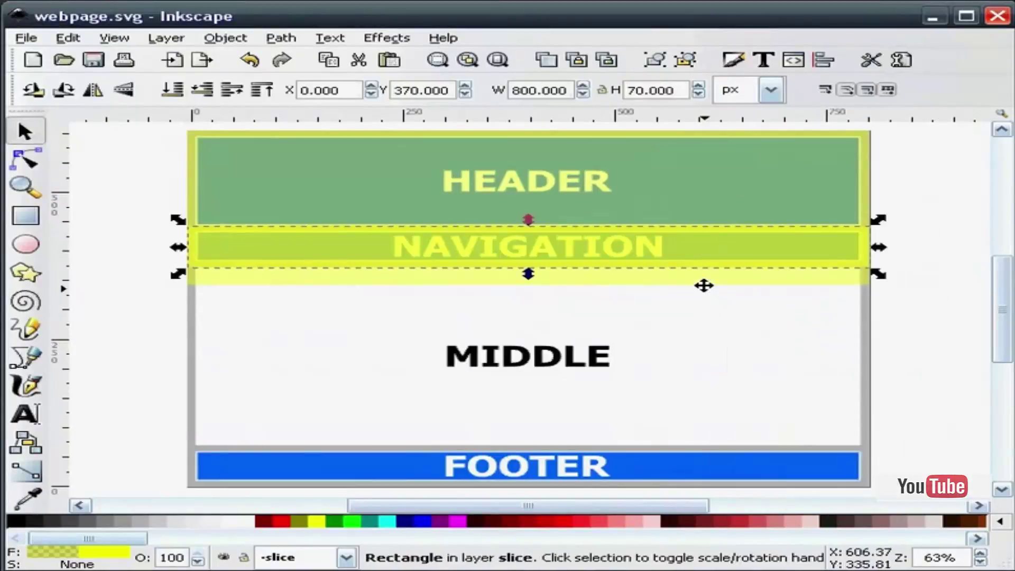
drag(694, 249, 699, 439)
click(824, 61)
click(846, 197)
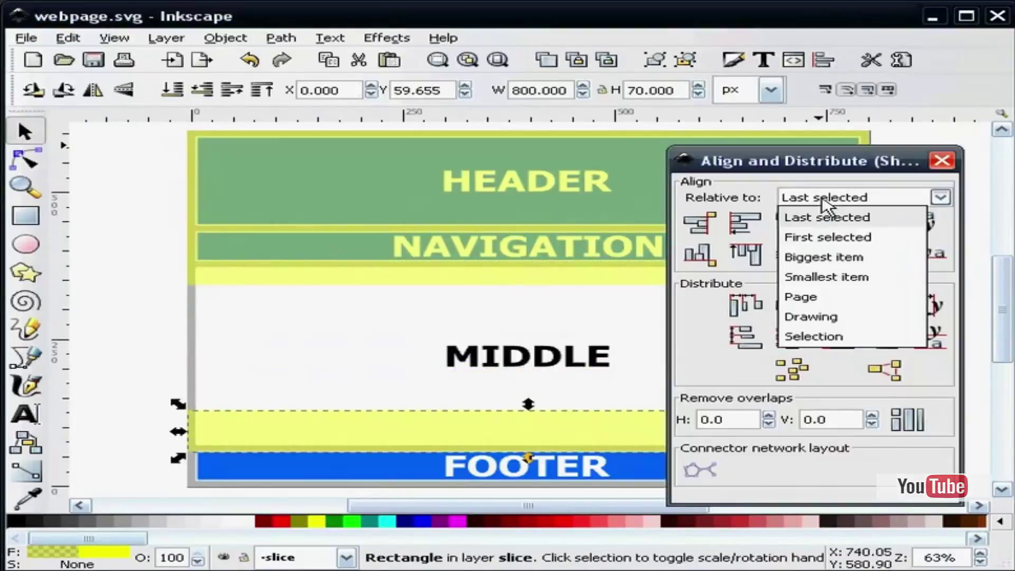
click(826, 296)
click(846, 263)
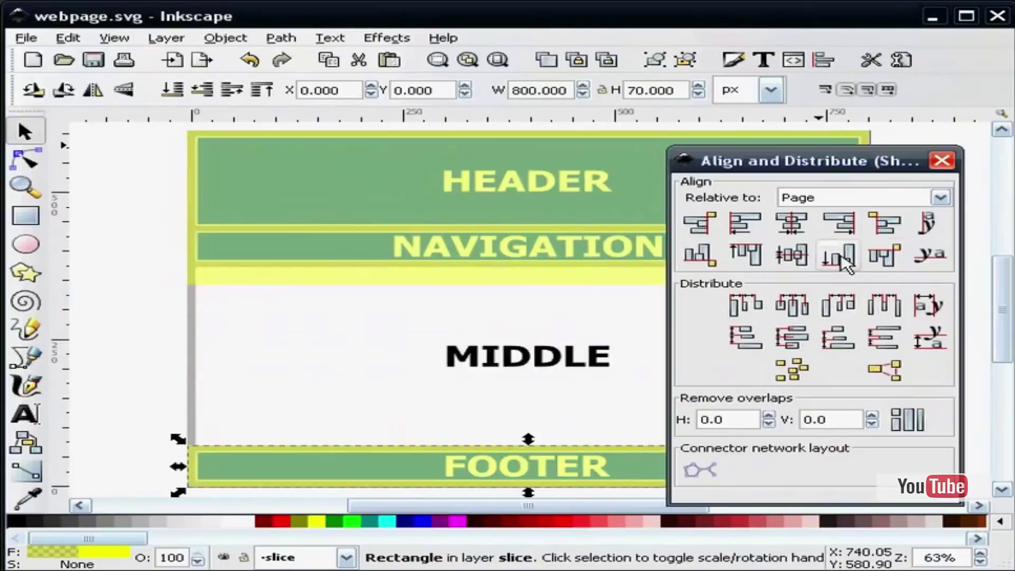
click(942, 160)
click(929, 214)
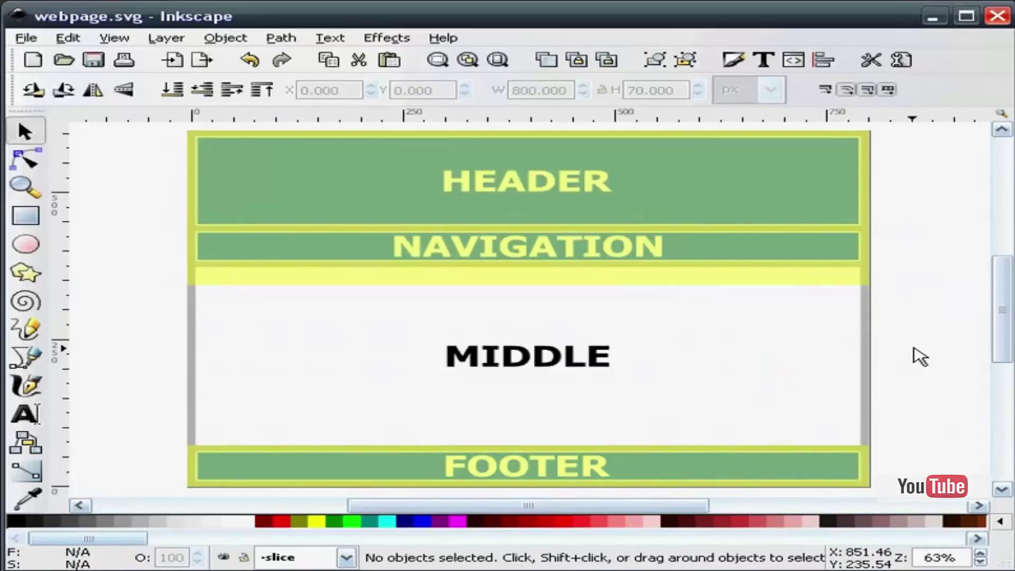
Change the header slice's ID from rect2180 to 'header' in Object Properties
click(714, 188)
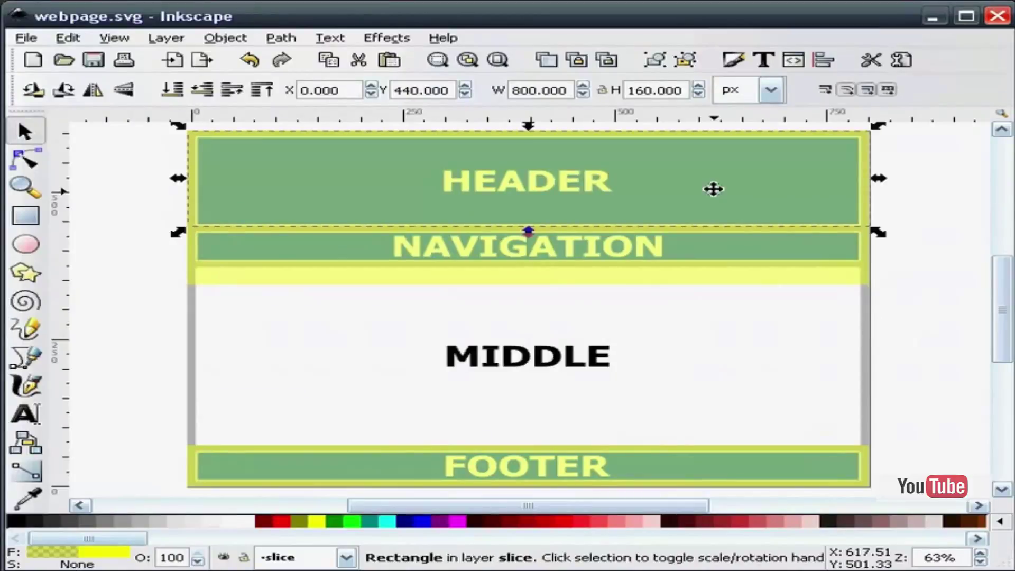
right_click(609, 175)
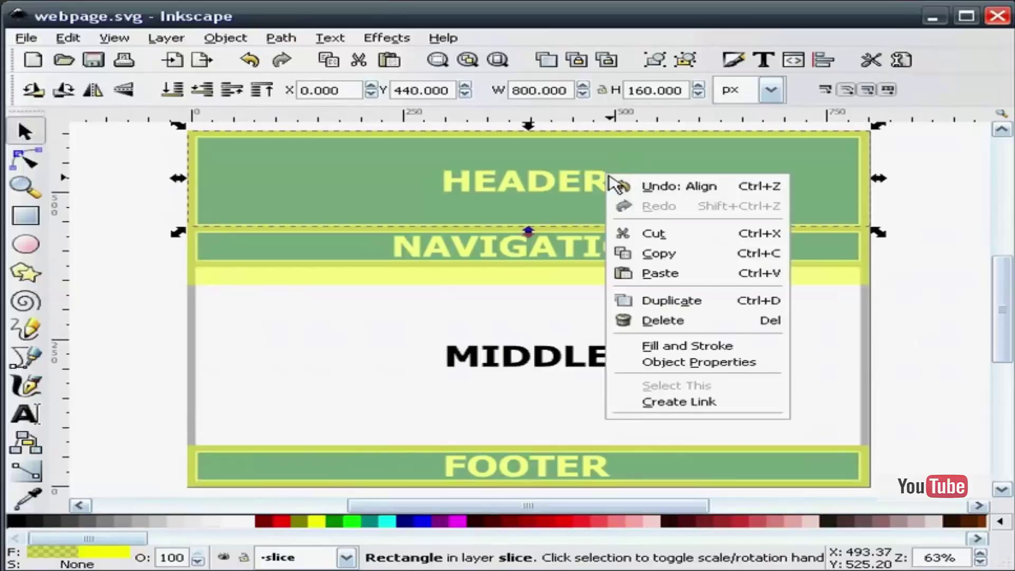
click(693, 363)
click(597, 343)
drag(597, 344, 514, 344)
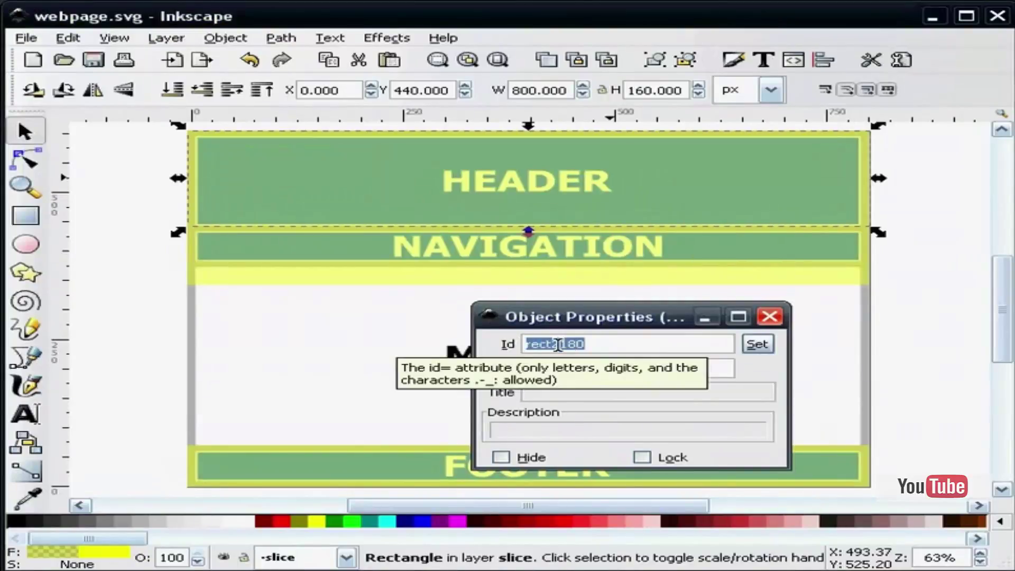
text(header)
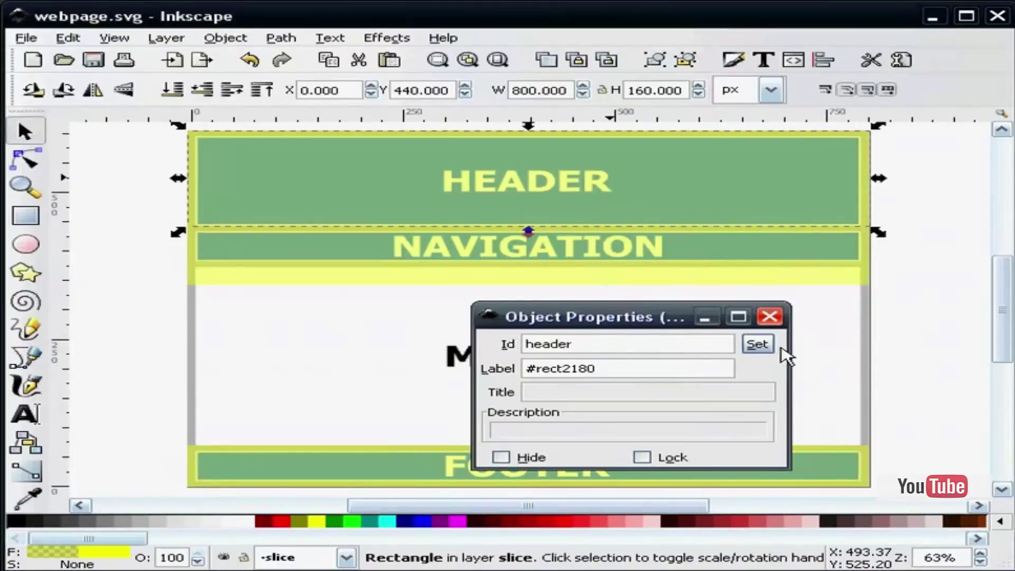
click(758, 345)
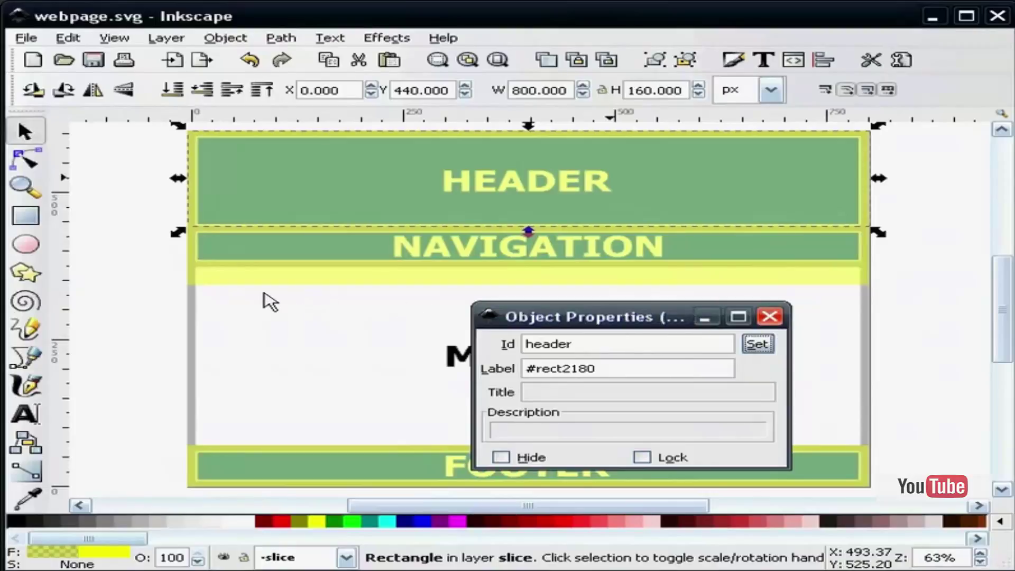
drag(654, 323, 270, 303)
click(724, 250)
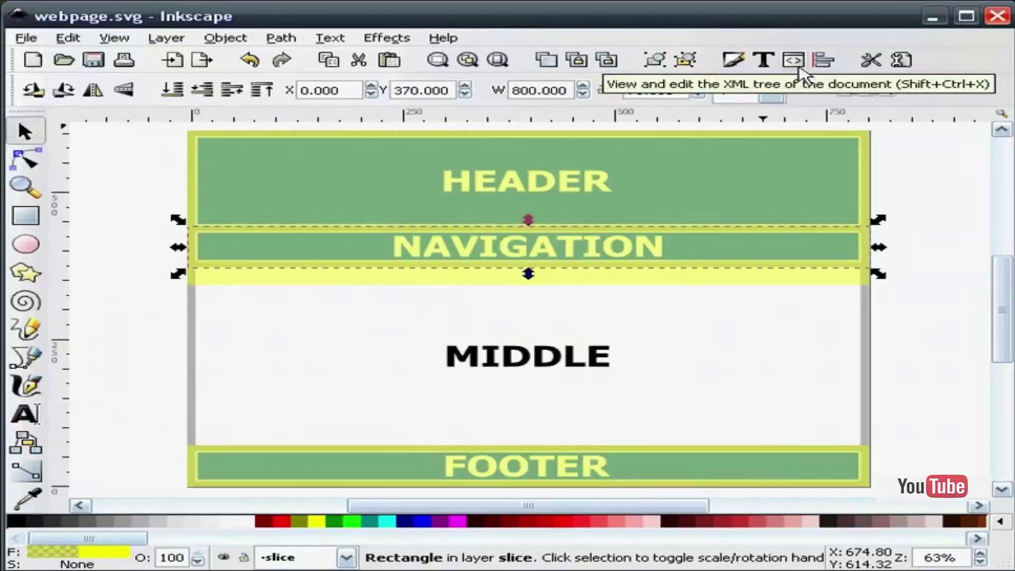
Change the navigation slice's ID from rect3153 to 'nav'
right_click(725, 247)
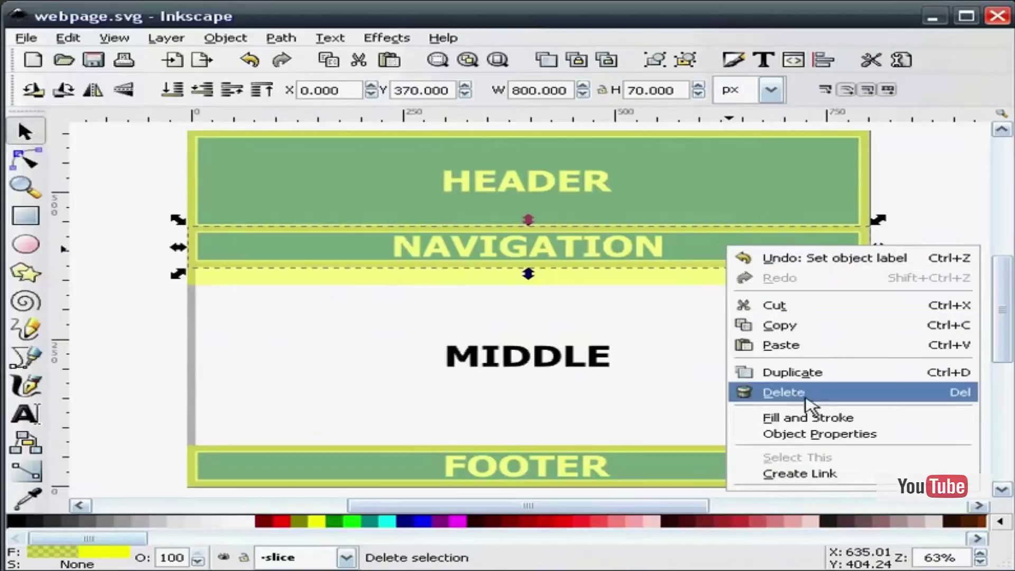
click(817, 435)
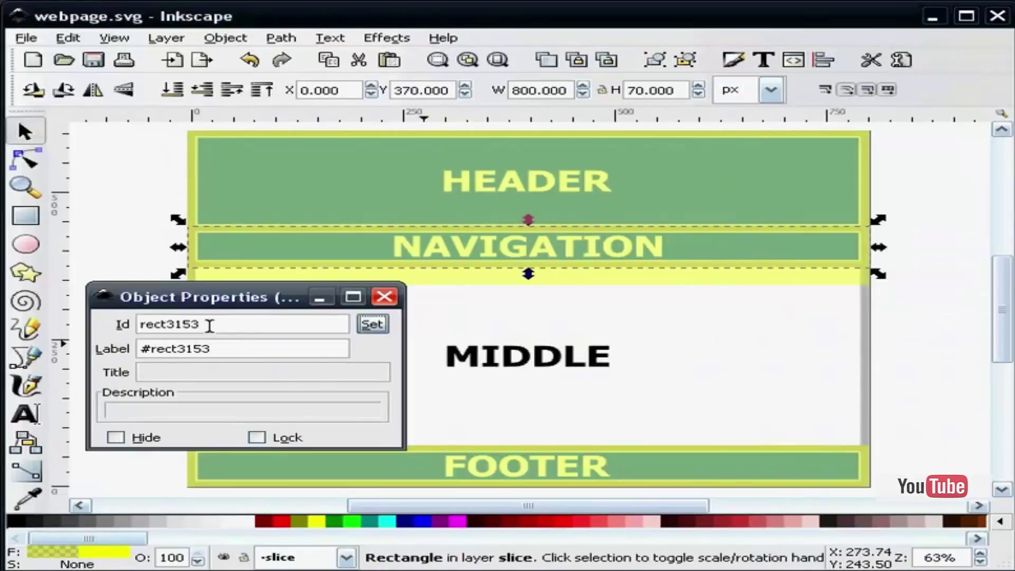
drag(210, 325, 123, 324)
text(n)
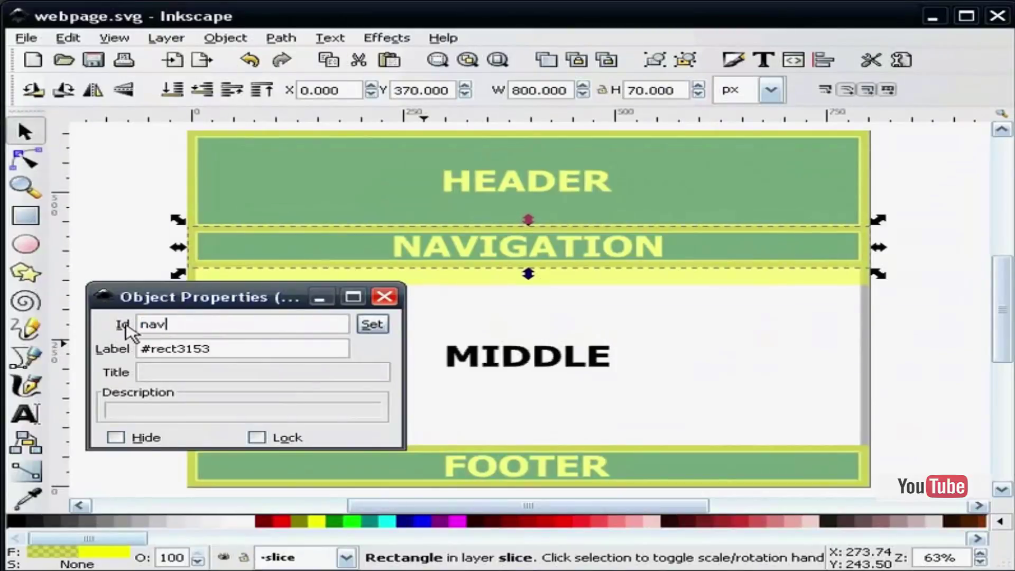
text(av)
click(370, 324)
Change the 30 px strip's ID from rect3155 to 'middle'
click(612, 281)
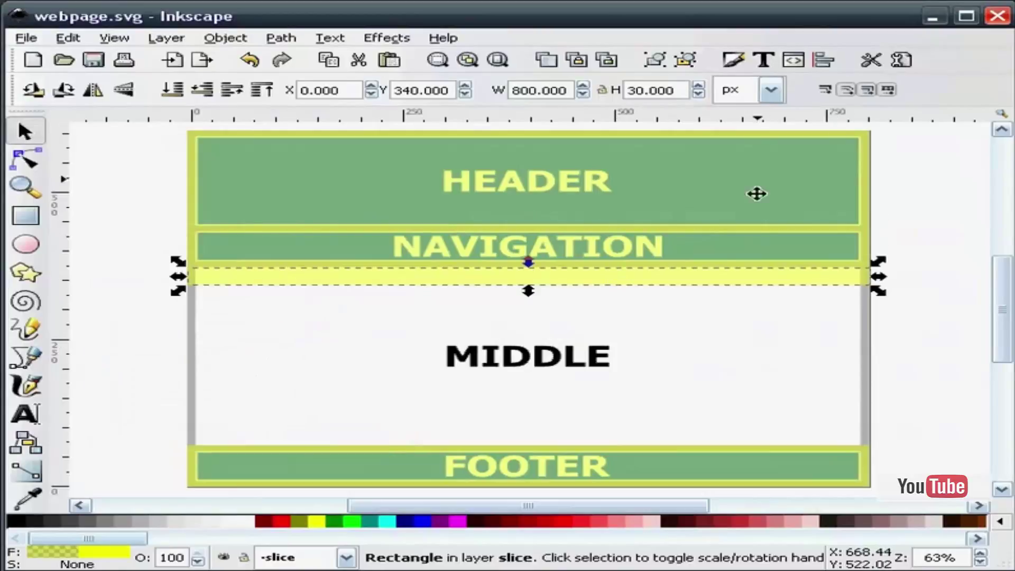
right_click(731, 280)
click(825, 466)
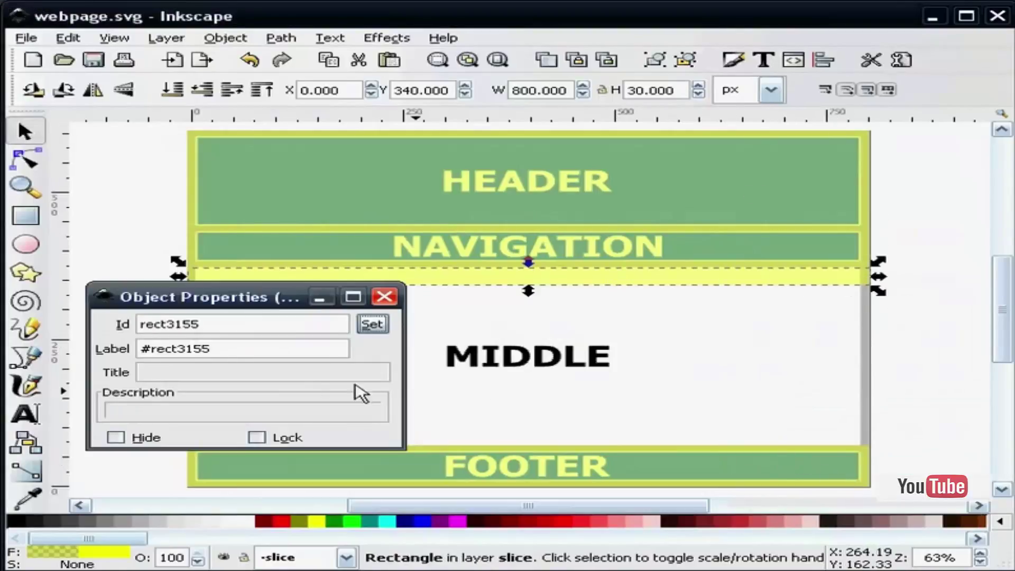
drag(223, 325, 113, 324)
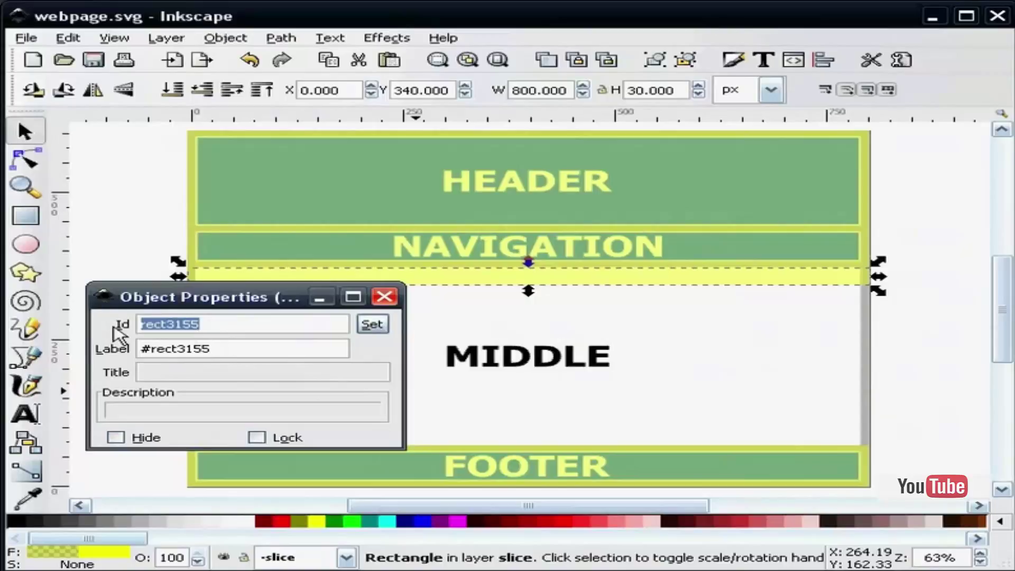
text(middle)
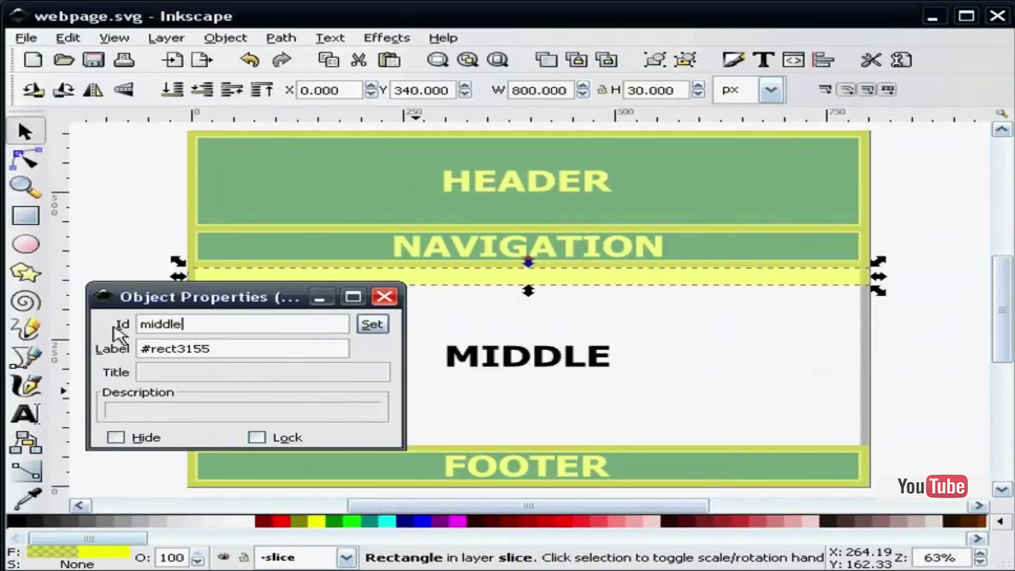
click(372, 325)
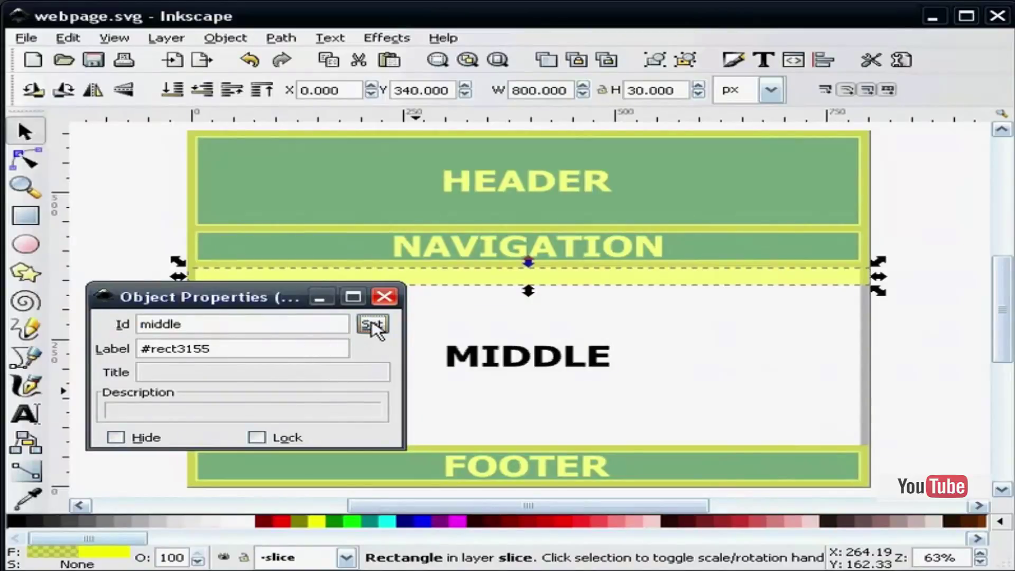
click(385, 297)
click(898, 400)
Change the footer slice's ID from rect3157 to 'footer'
click(809, 461)
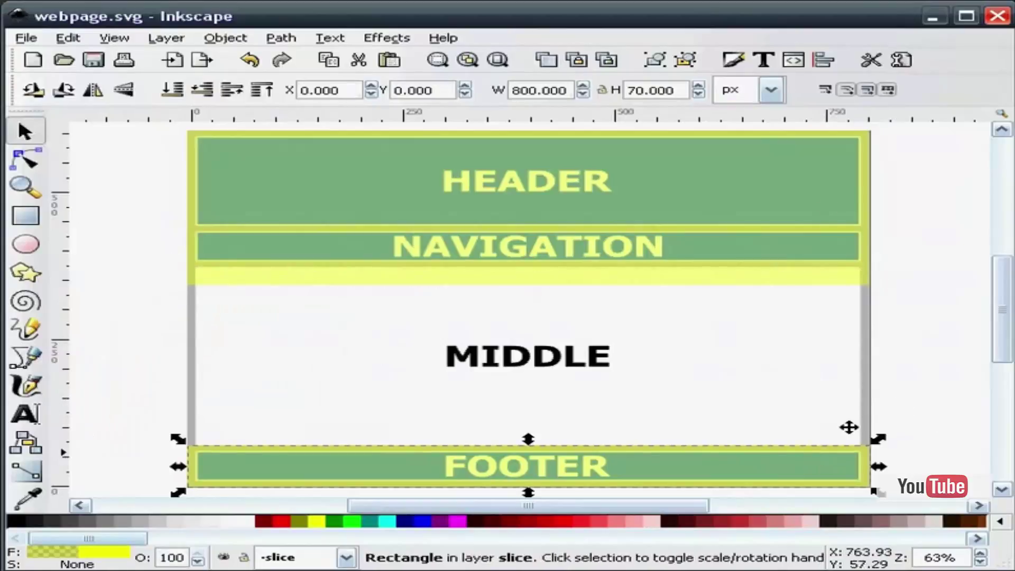
right_click(745, 455)
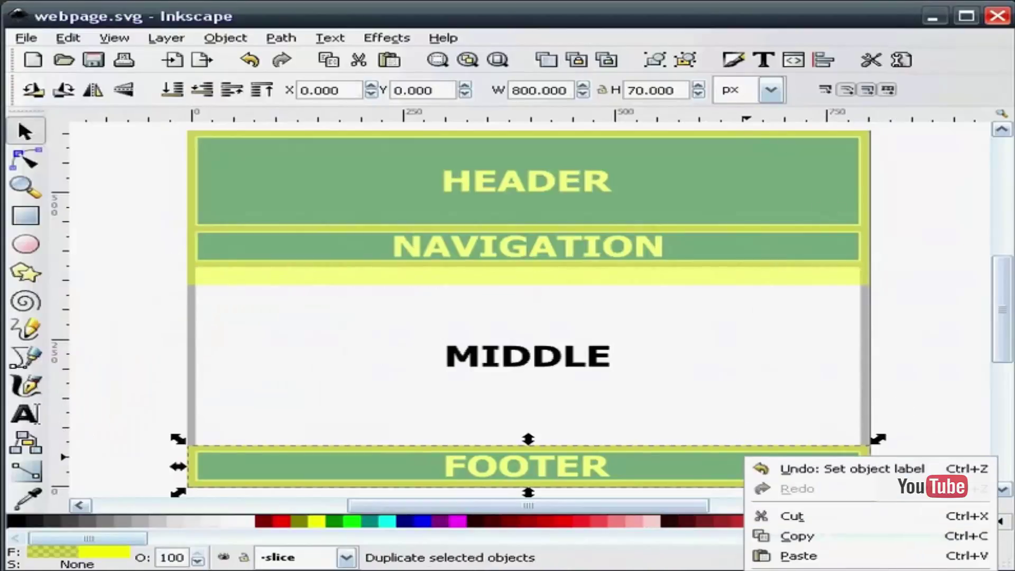
key(ctrl+shift+o)
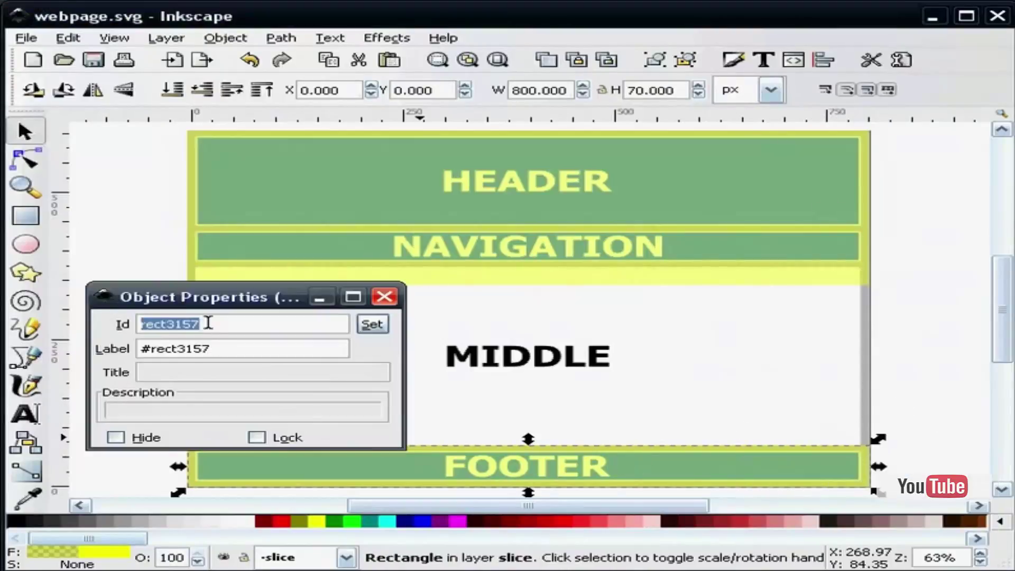
drag(209, 323, 151, 320)
text(footer)
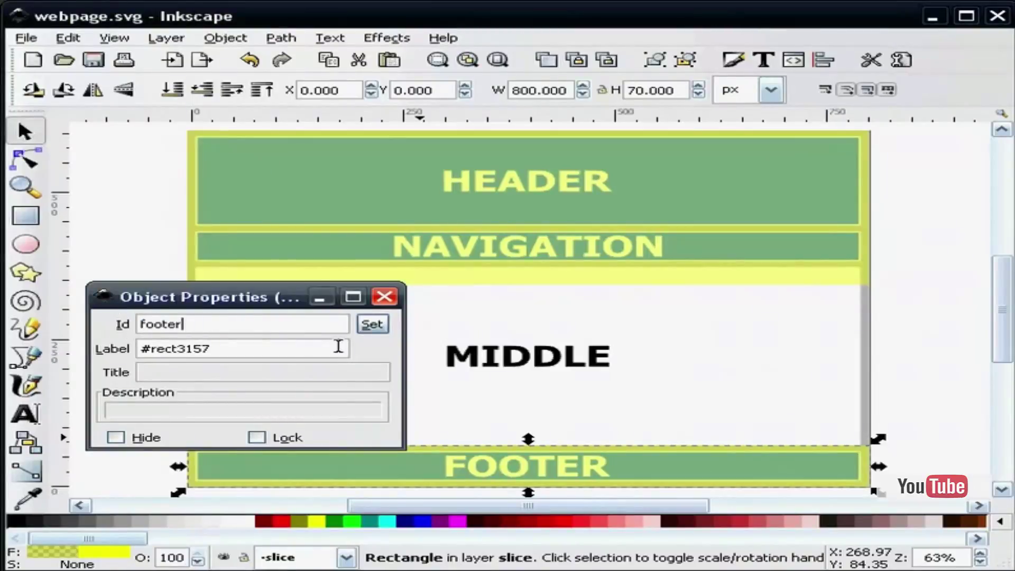
click(372, 325)
click(385, 297)
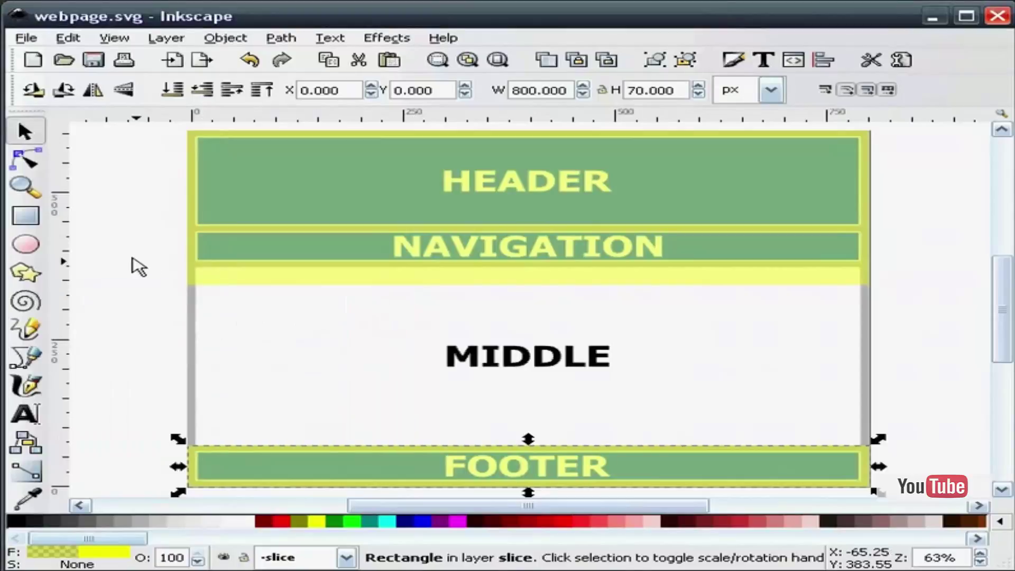
click(131, 262)
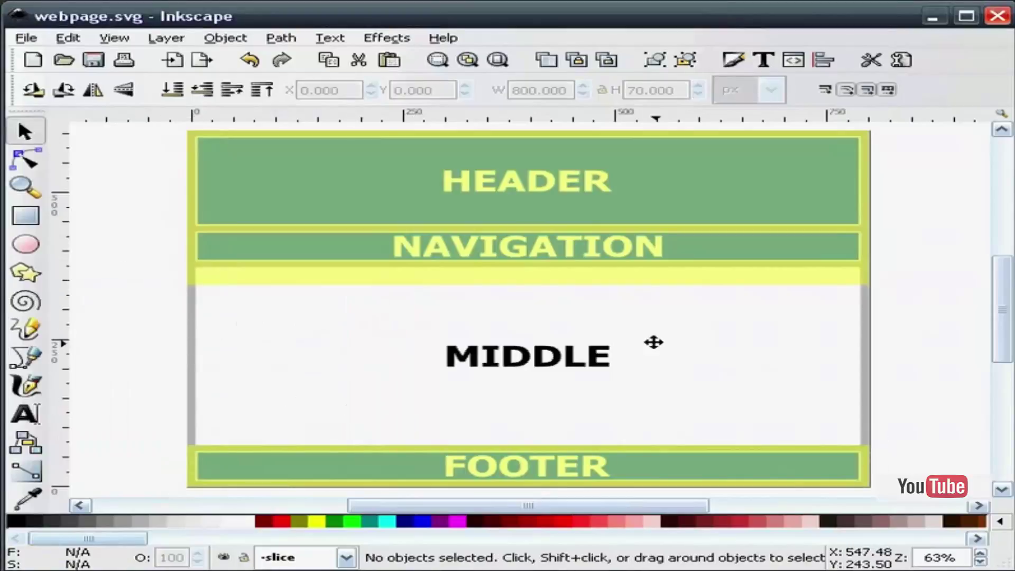
Set the header slice rectangle's fill alpha to 0 so it is fully transparent
click(699, 186)
click(701, 244)
click(704, 270)
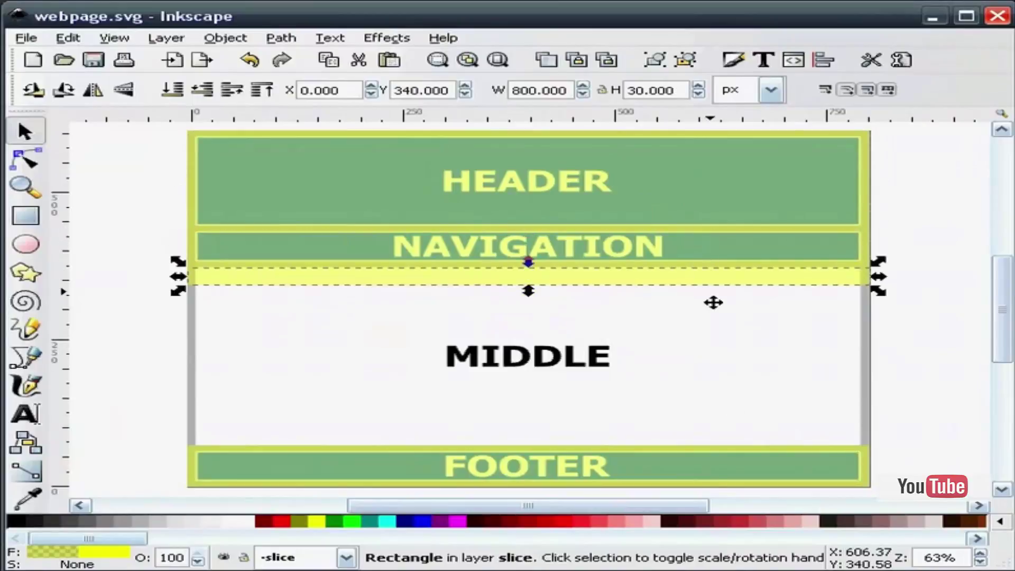
click(712, 477)
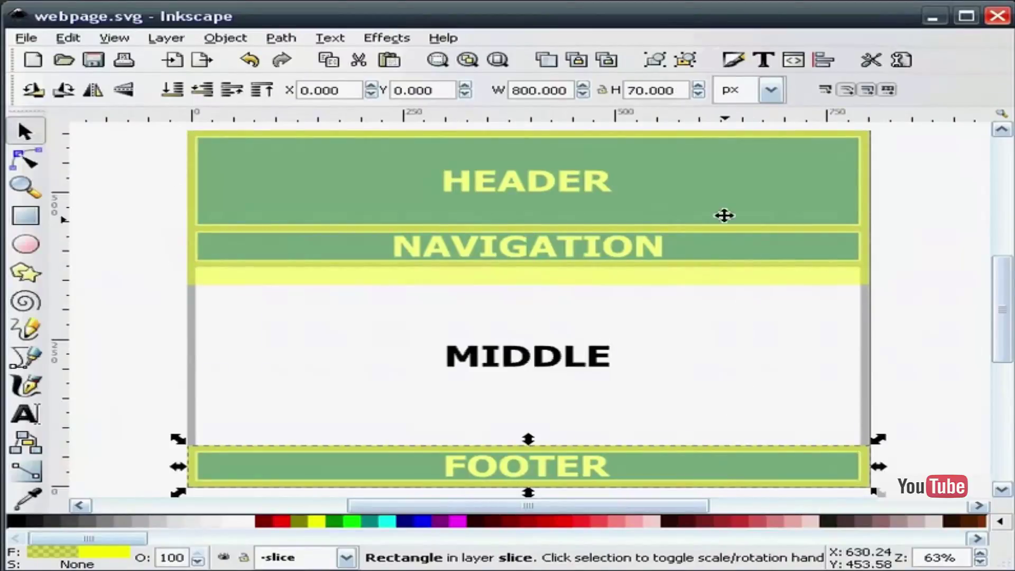
click(715, 190)
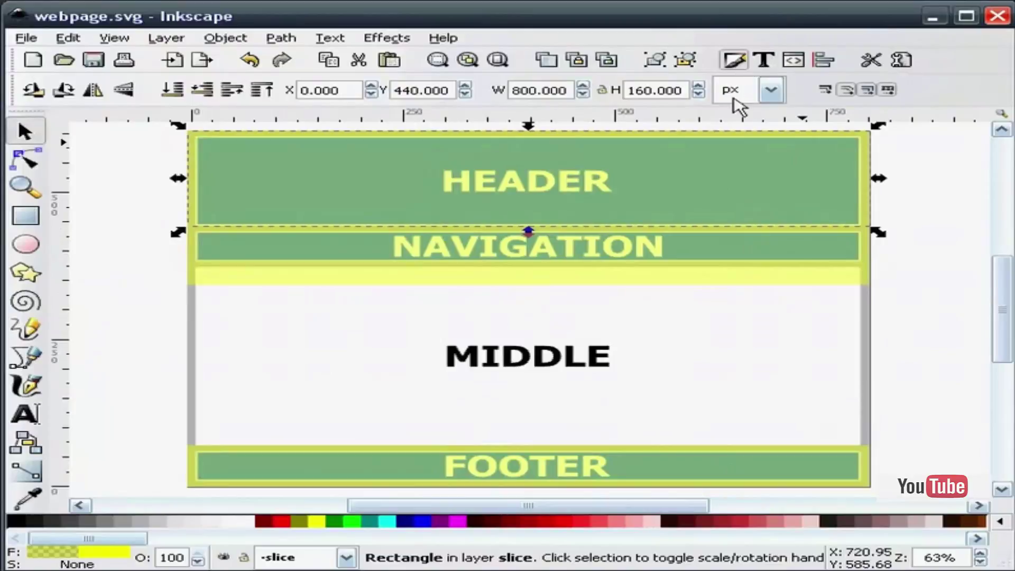
drag(752, 334, 672, 333)
click(959, 140)
Make the navigation slice rectangle fully transparent with alpha 0
click(841, 245)
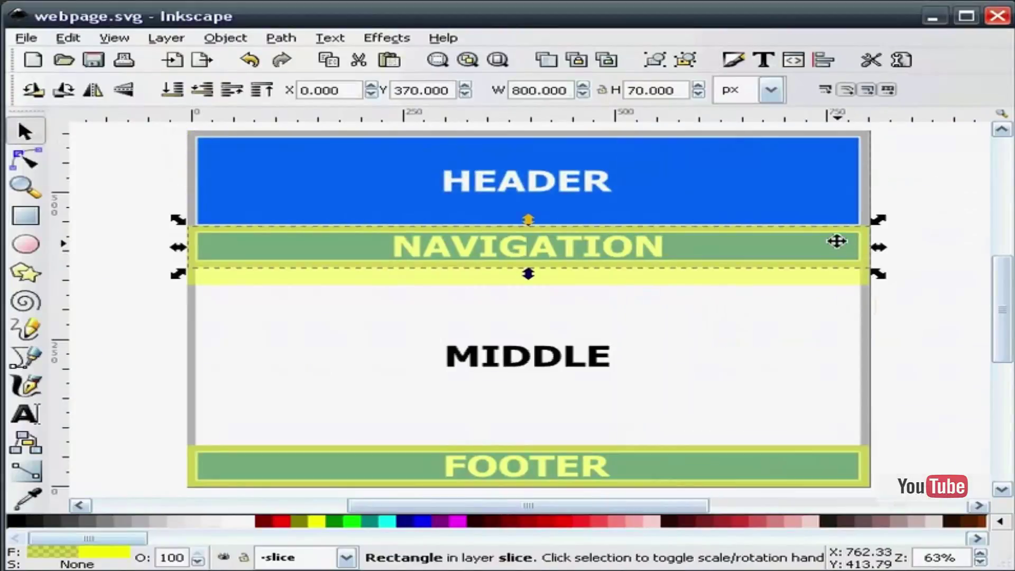
click(734, 60)
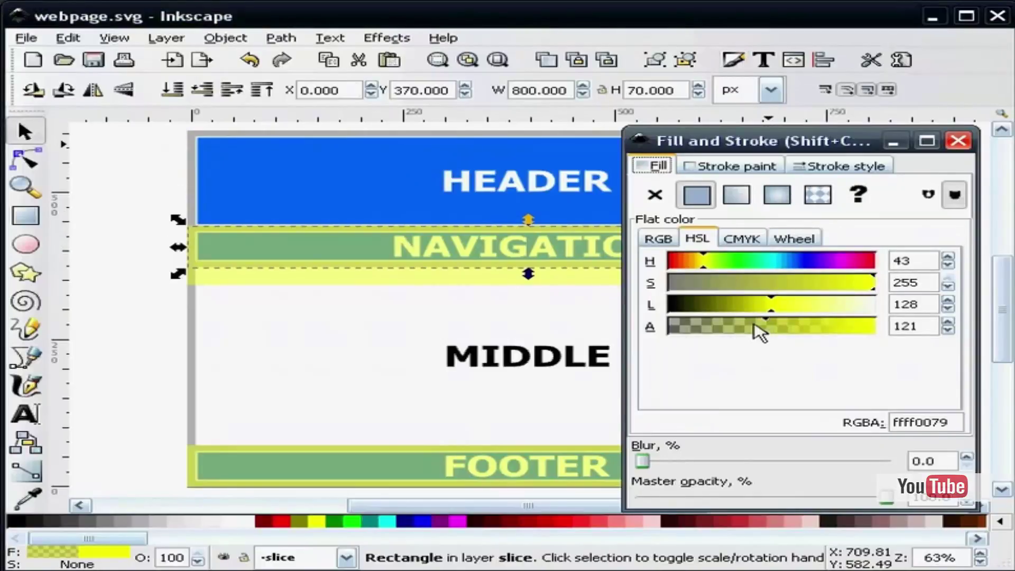
drag(755, 326, 670, 329)
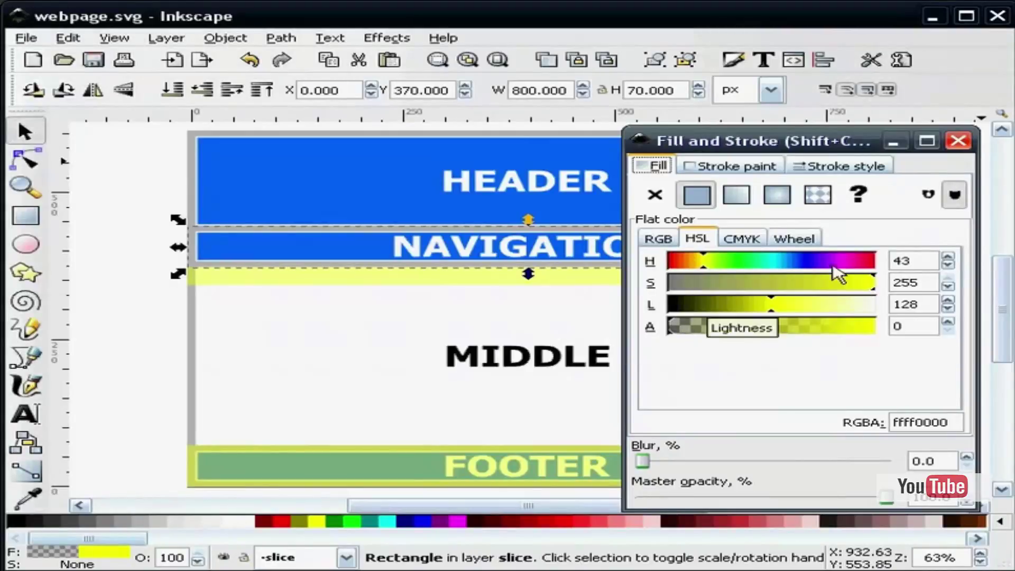
click(959, 140)
click(900, 290)
Make the thin slice below the navigation bar fully transparent with alpha 0
click(822, 274)
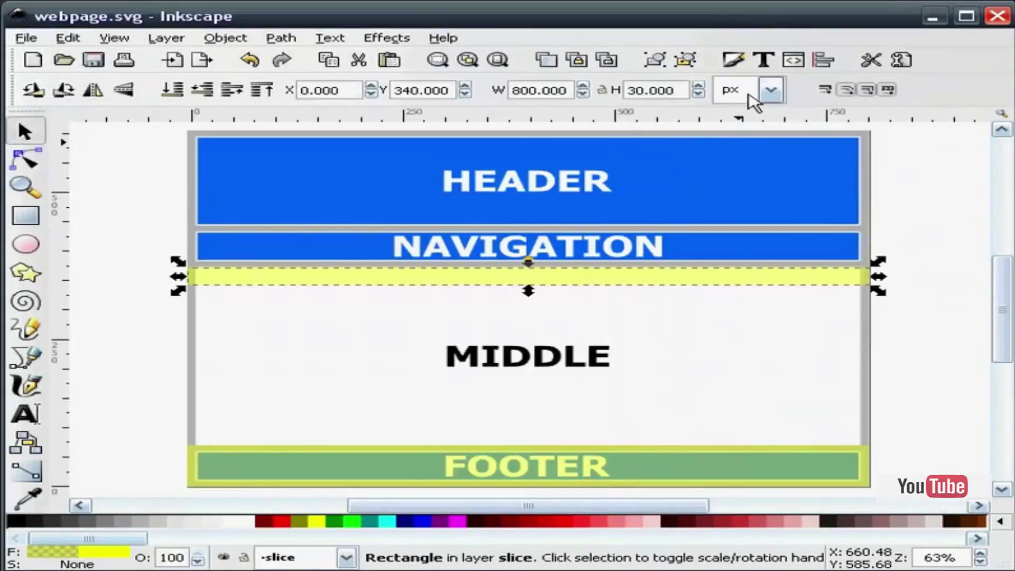
click(739, 63)
drag(743, 329, 664, 327)
click(959, 140)
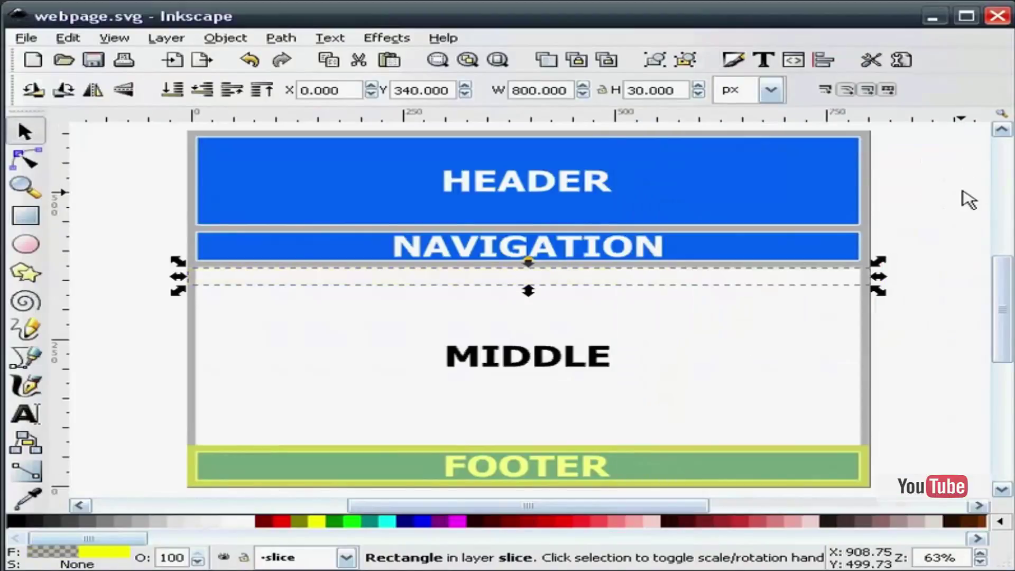
key(Escape)
Make the footer slice rectangle fully transparent with alpha 0
click(764, 464)
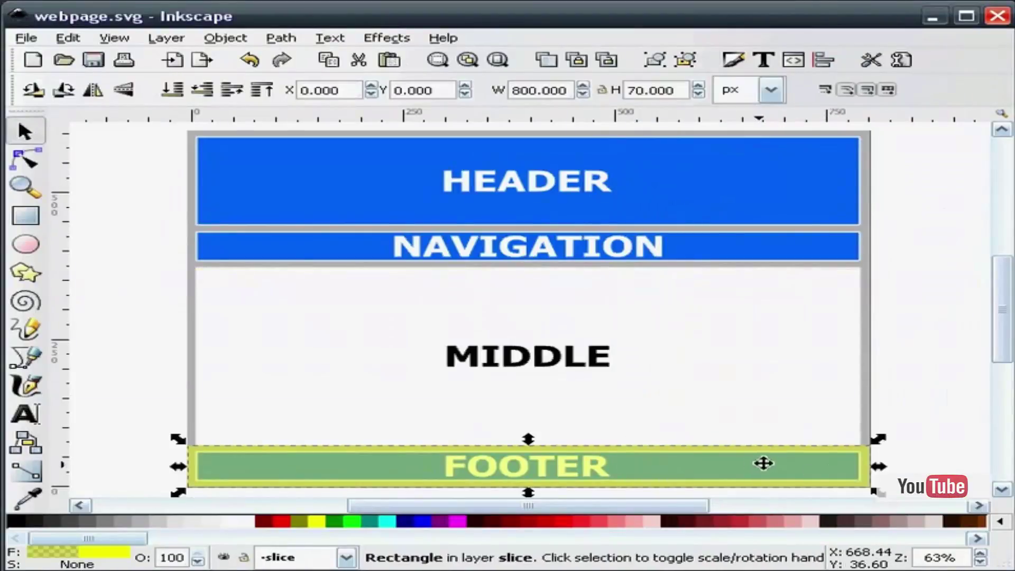
click(739, 64)
drag(785, 325, 662, 327)
click(958, 141)
key(Escape)
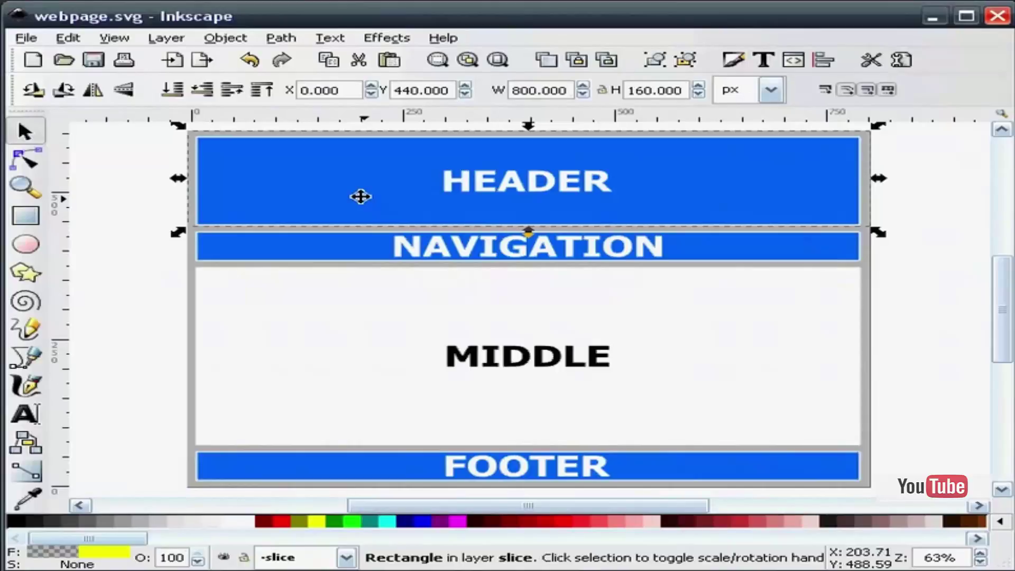
Export the selected header slice as an 800 × 160 px bitmap to C:\header.png, overwriting it
click(25, 38)
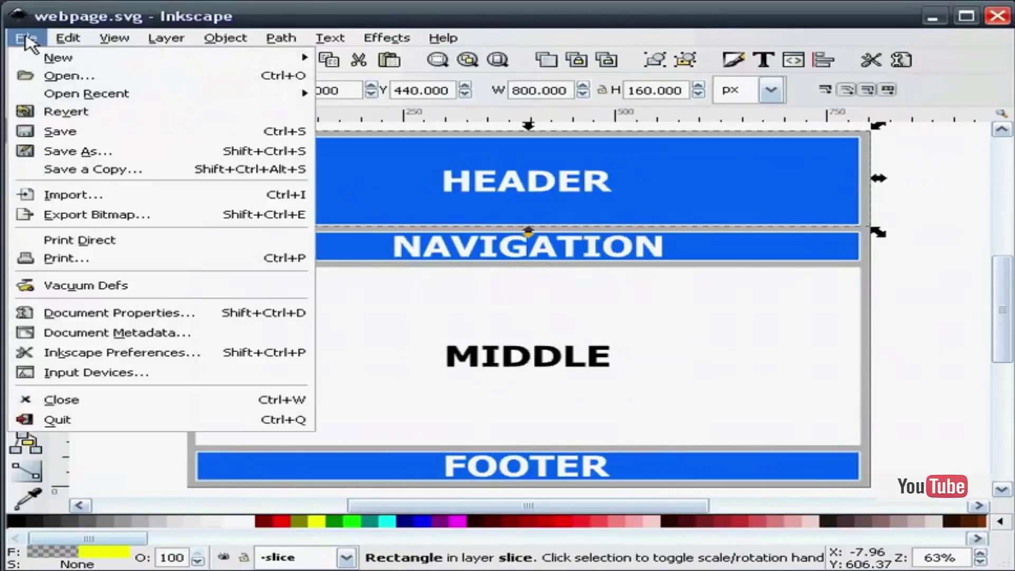
click(121, 216)
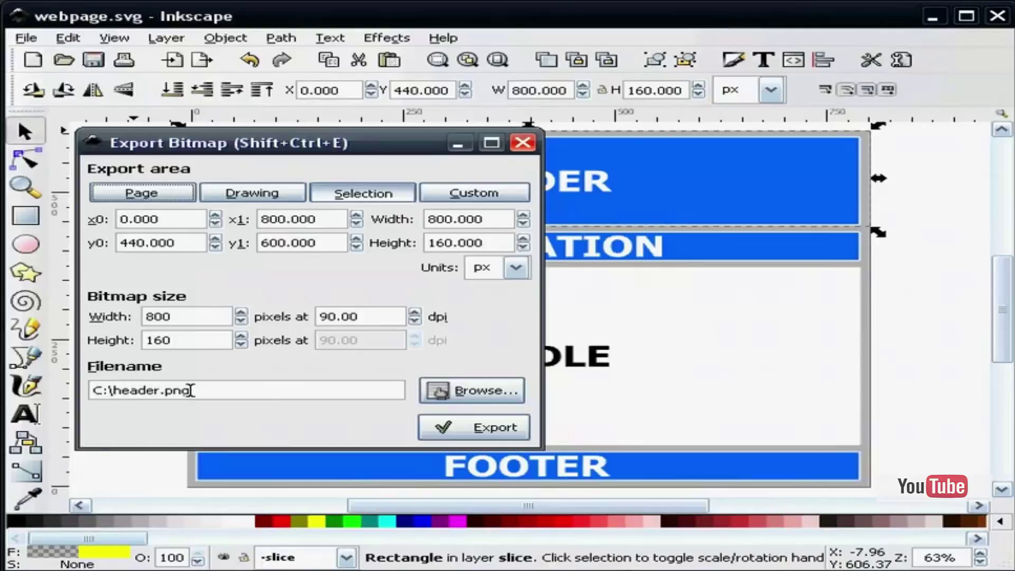
click(473, 426)
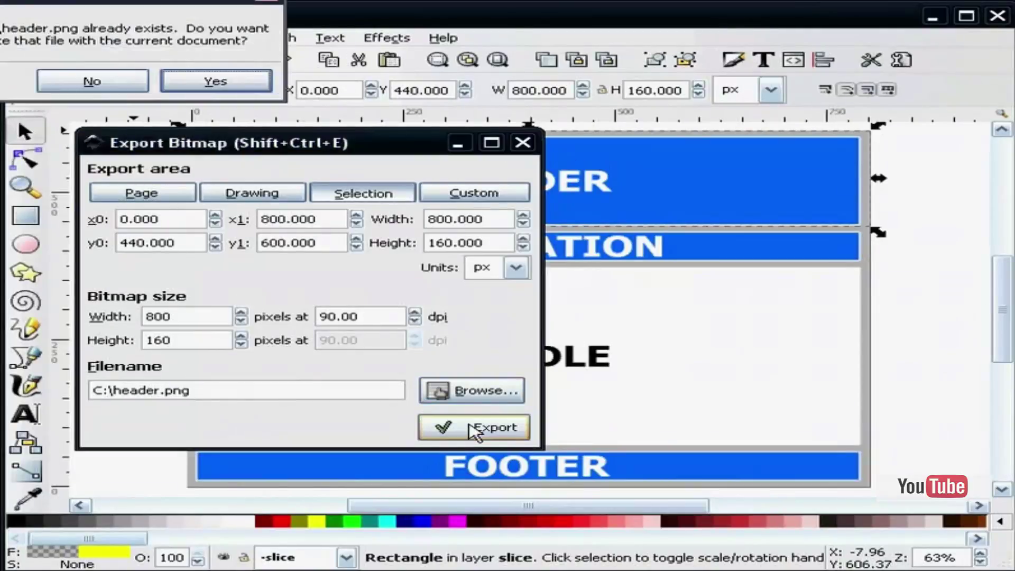
click(243, 88)
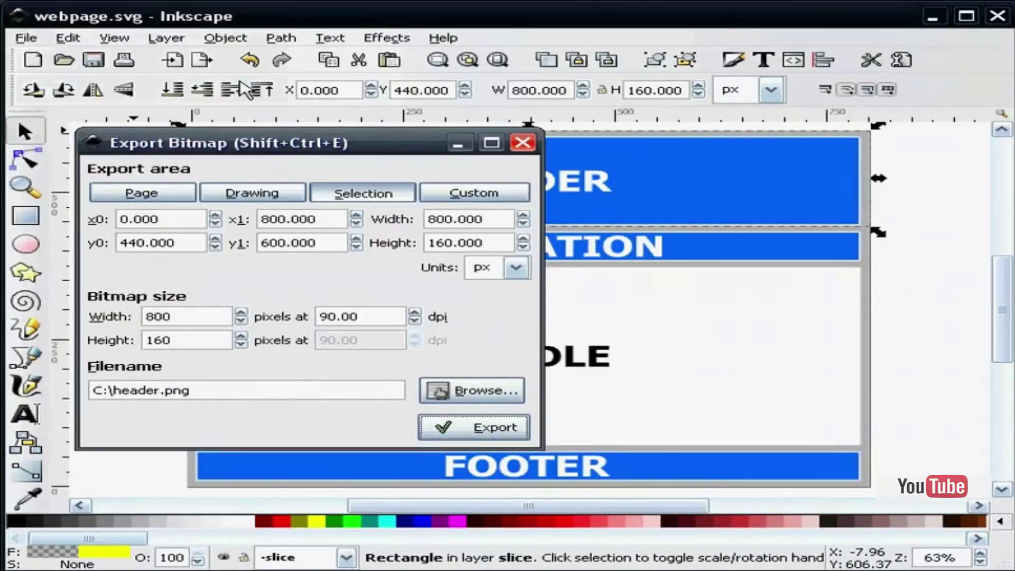
click(522, 144)
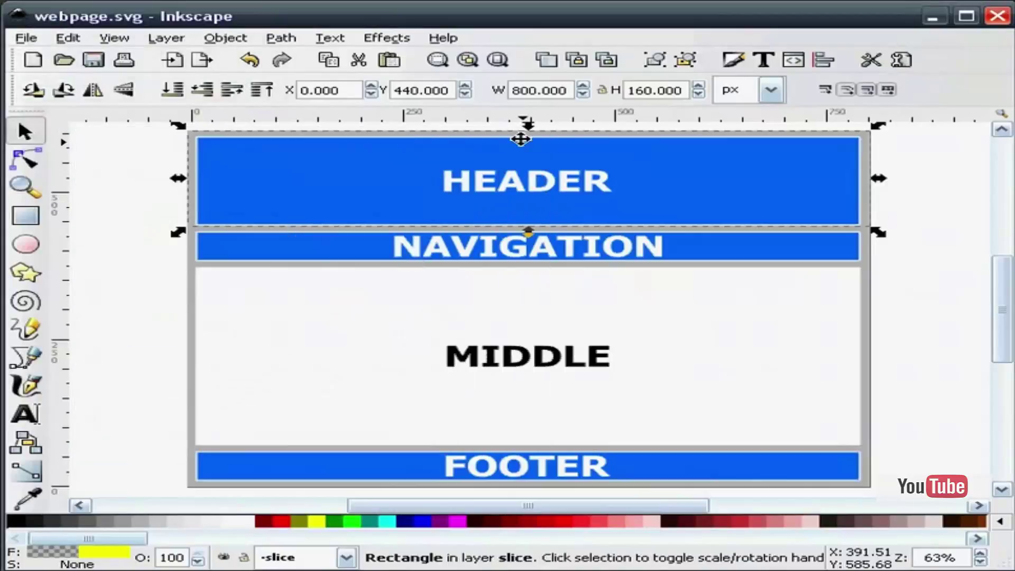
Export the navigation slice to nav.png, overwriting the existing file
click(726, 247)
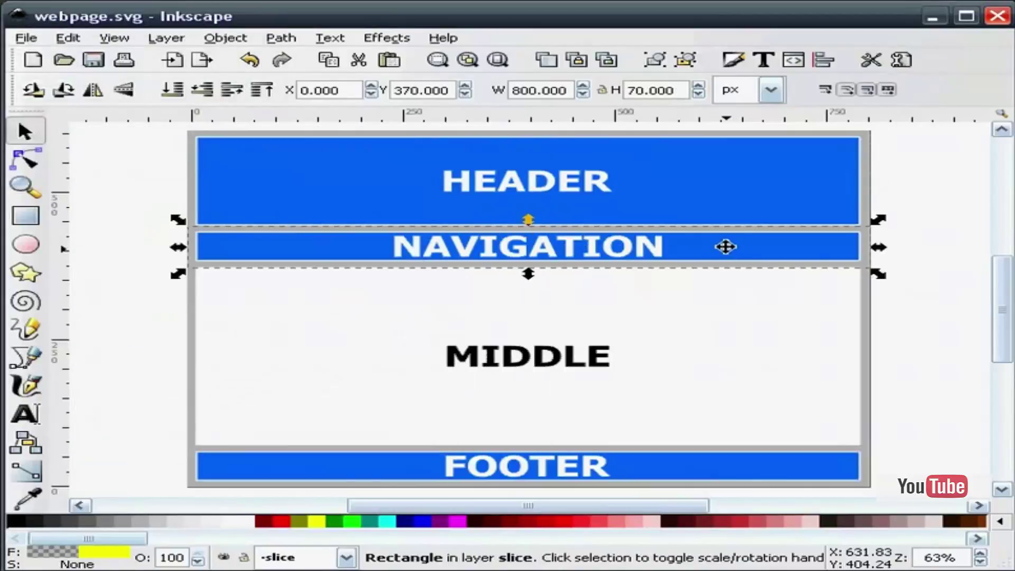
click(27, 39)
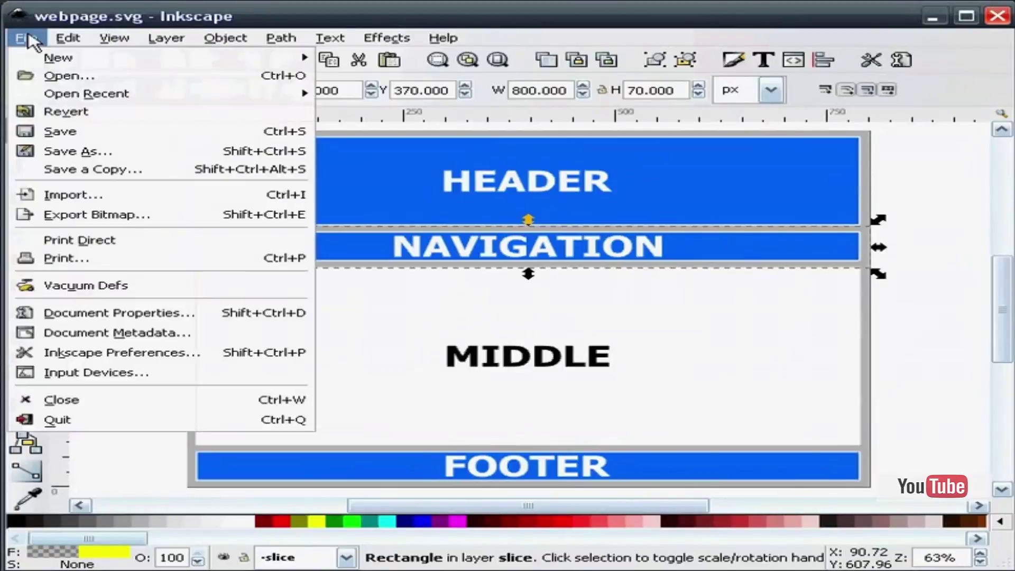
click(127, 215)
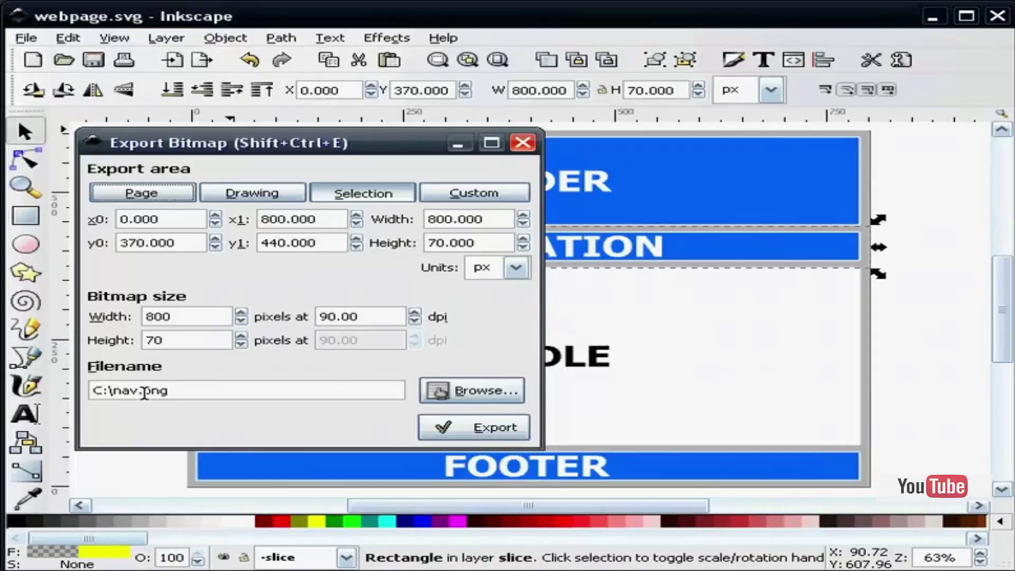
click(454, 431)
click(317, 167)
click(523, 143)
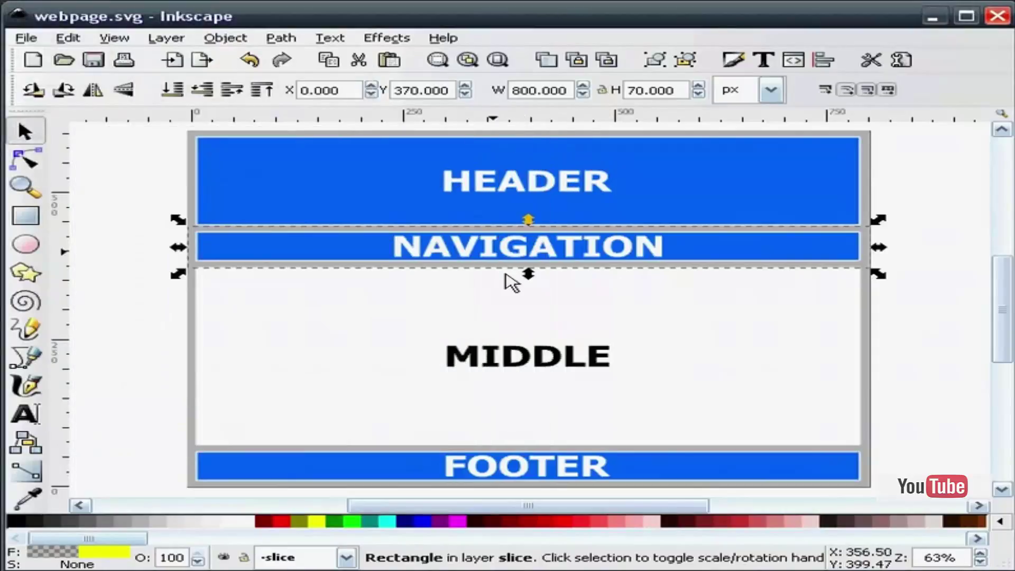
Export the 30 px thin slice to C:\middle.png at 800 × 30 px, overwriting it
click(688, 279)
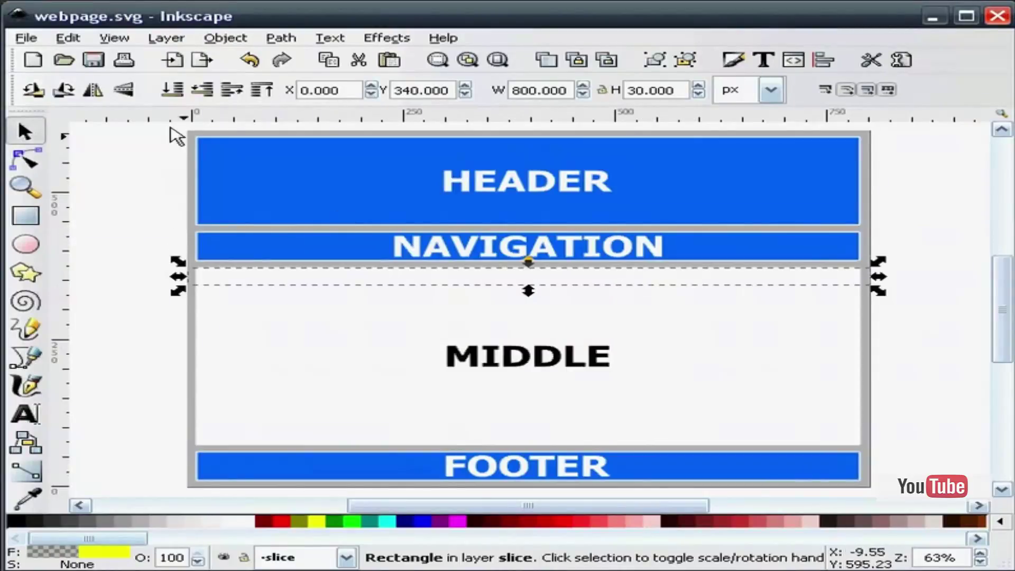
click(35, 43)
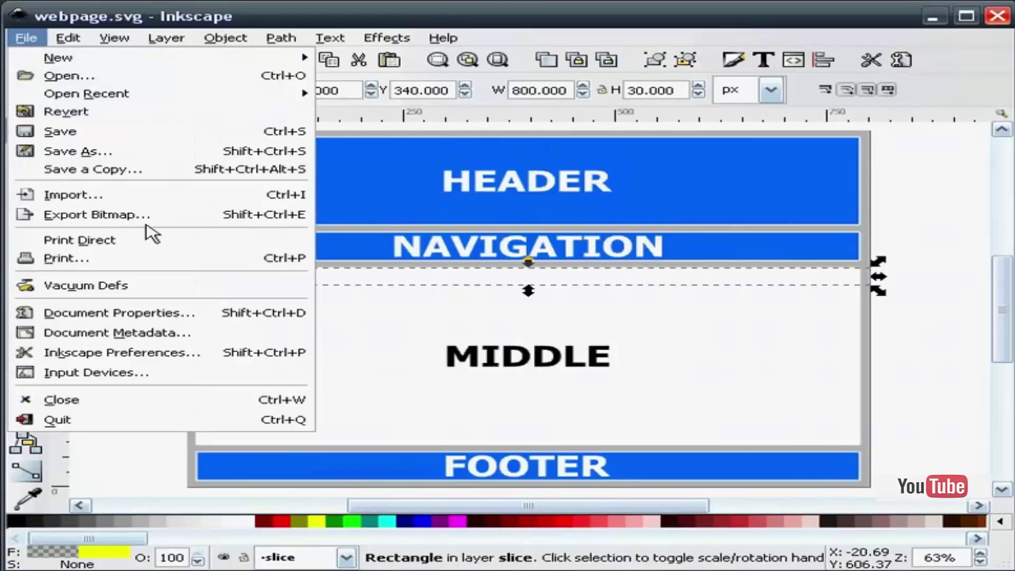
click(148, 217)
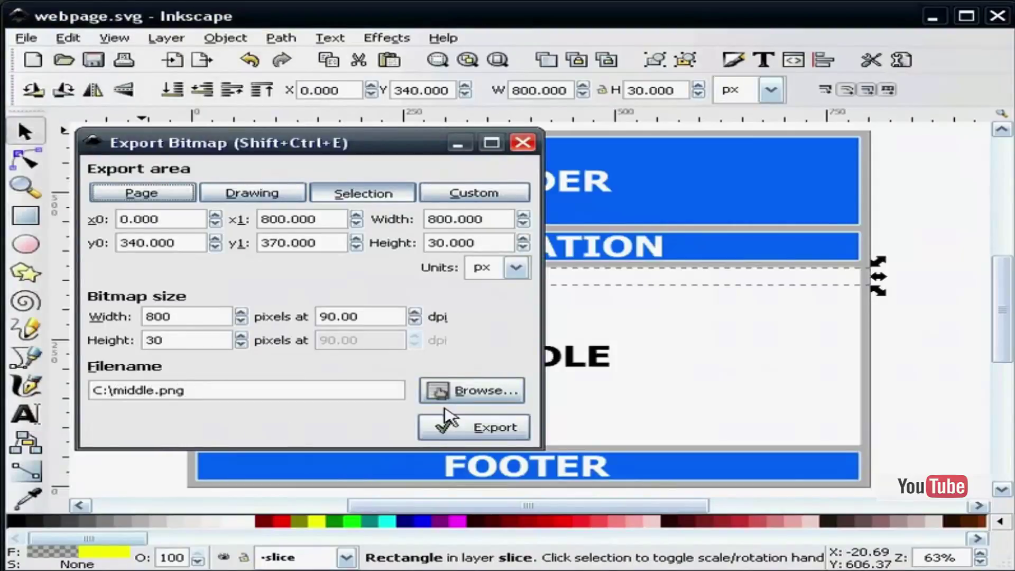
click(476, 427)
click(151, 26)
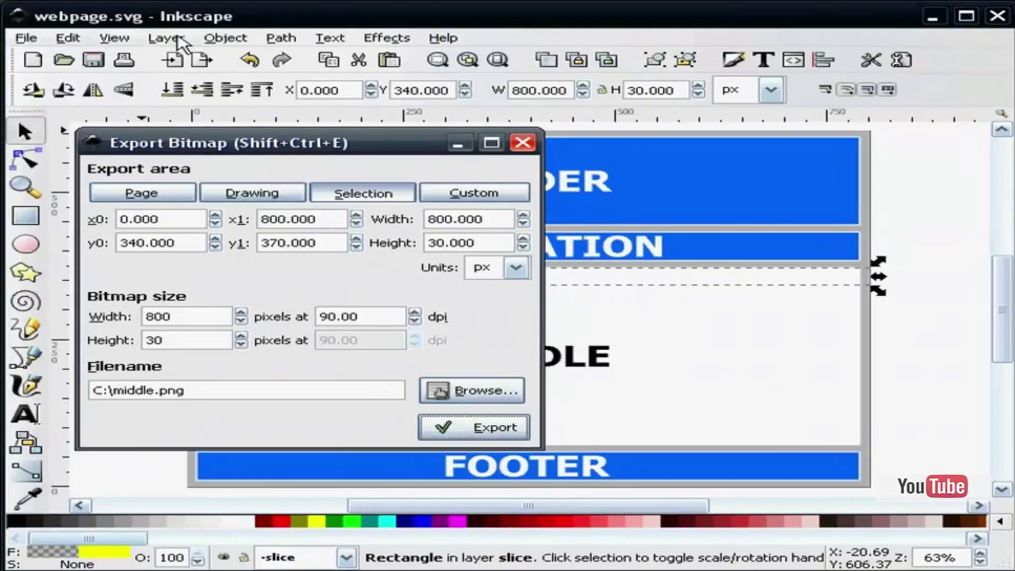
Export the footer slice to C:\footer.png at 800 × 70 px, 90 dpi, replacing the old file
click(523, 143)
click(715, 460)
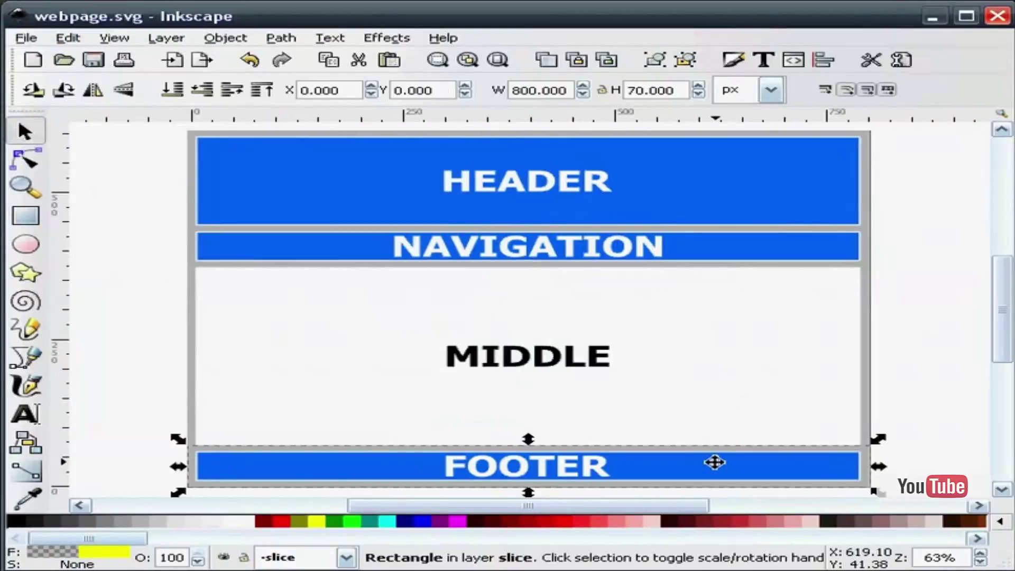
click(30, 40)
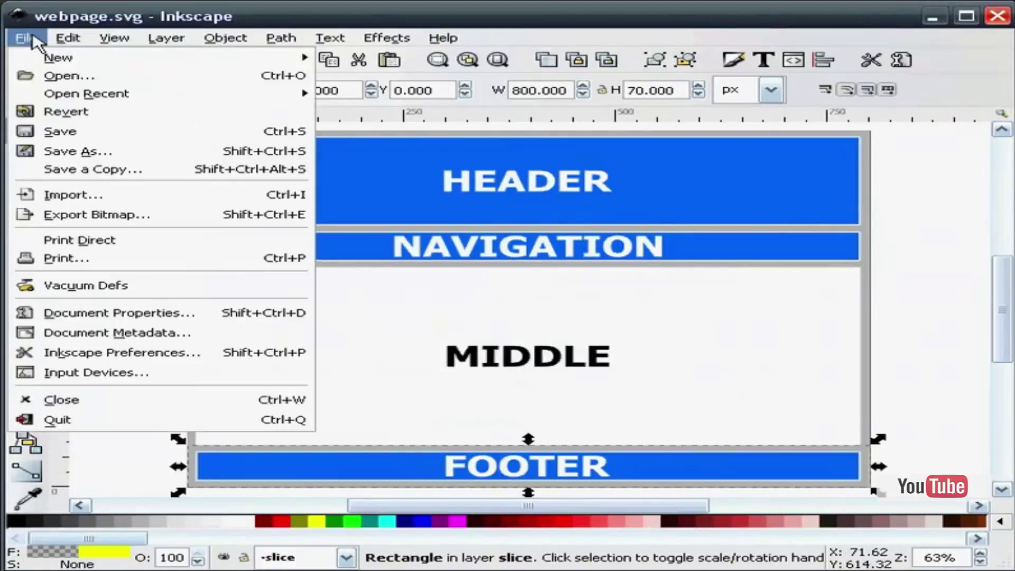
click(148, 214)
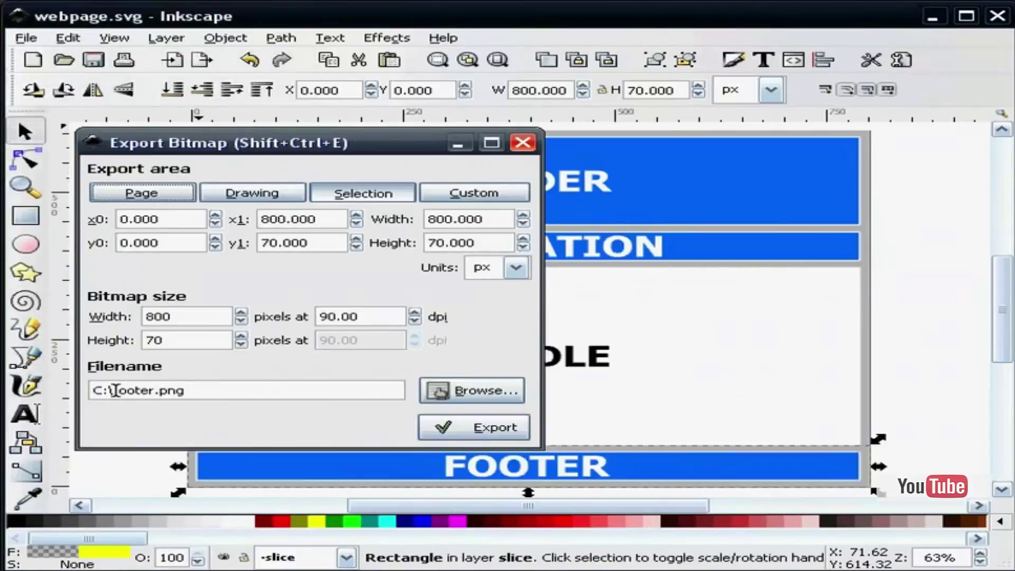
click(482, 437)
click(259, 108)
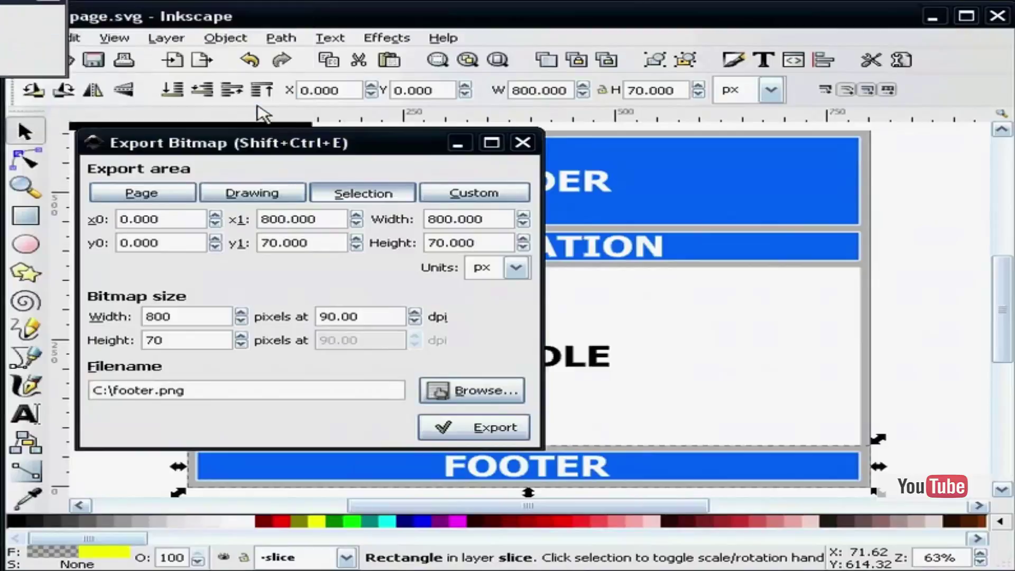
click(523, 143)
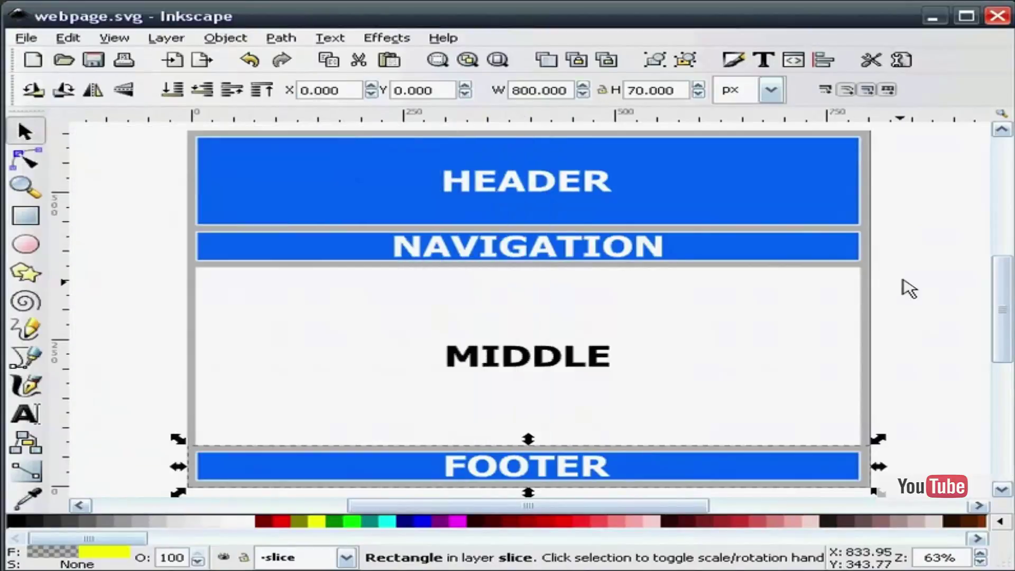
click(906, 396)
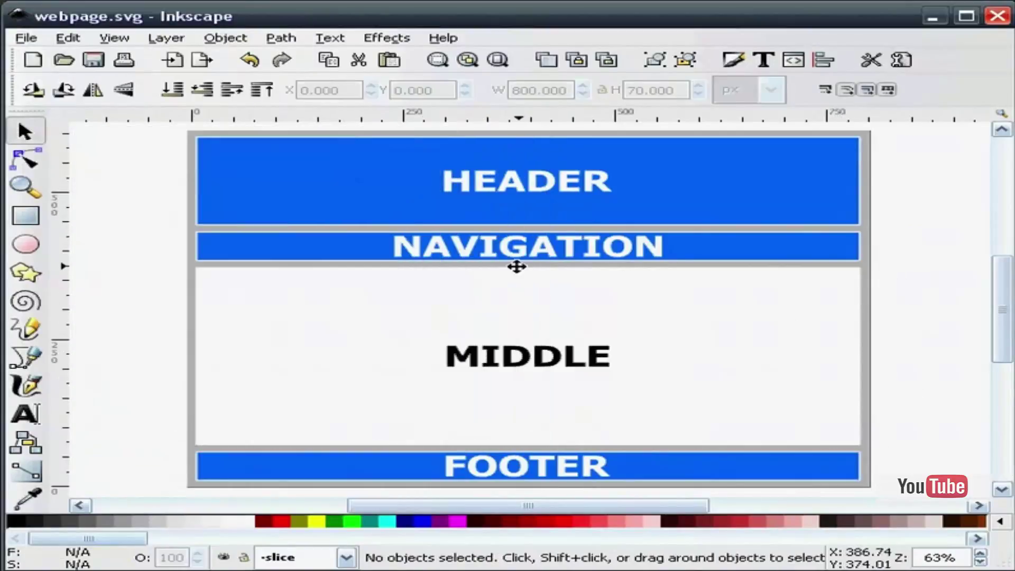